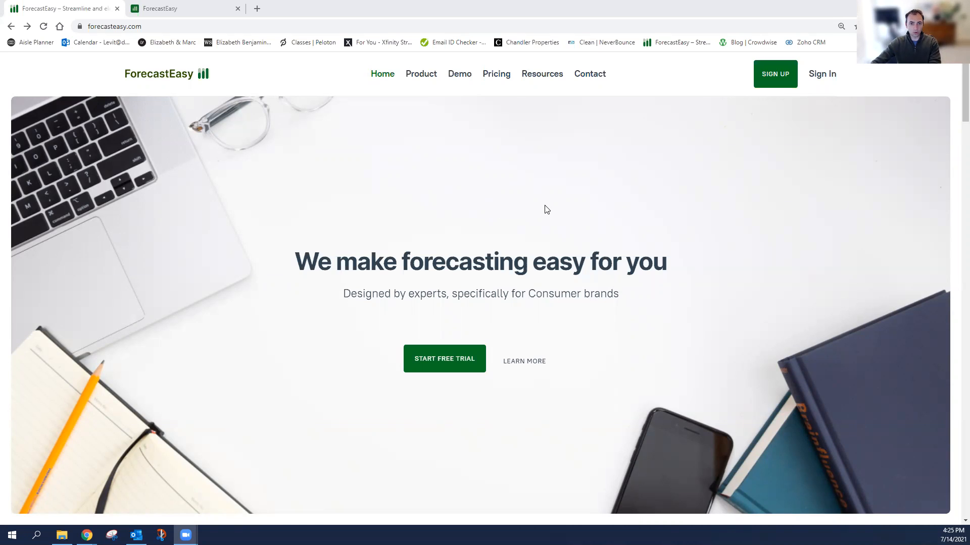
Step: Sign in to ForecastEasy and create a new forecast named "Exciting New Consumer Brand!"
click(816, 79)
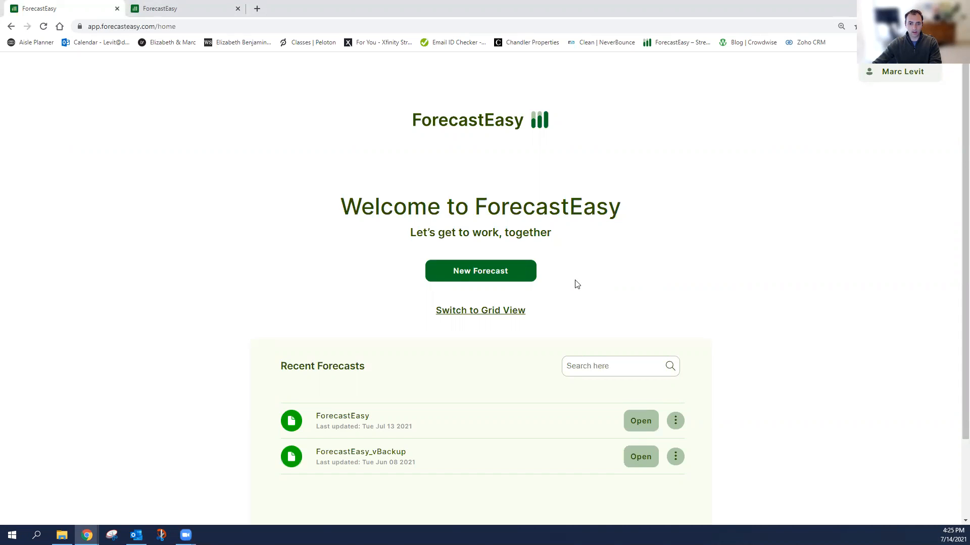
click(511, 277)
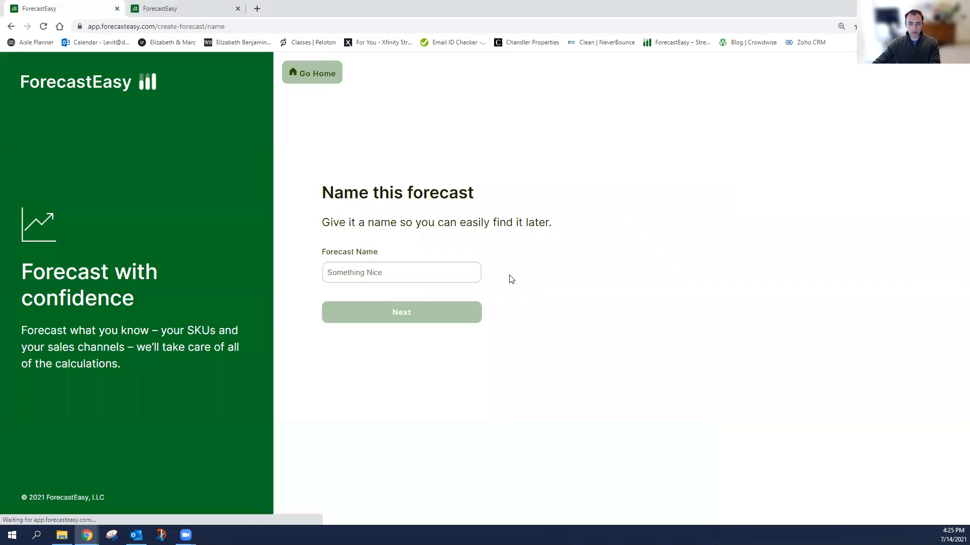
click(438, 274)
text(Exciting New Consumer Brand!)
key(Return)
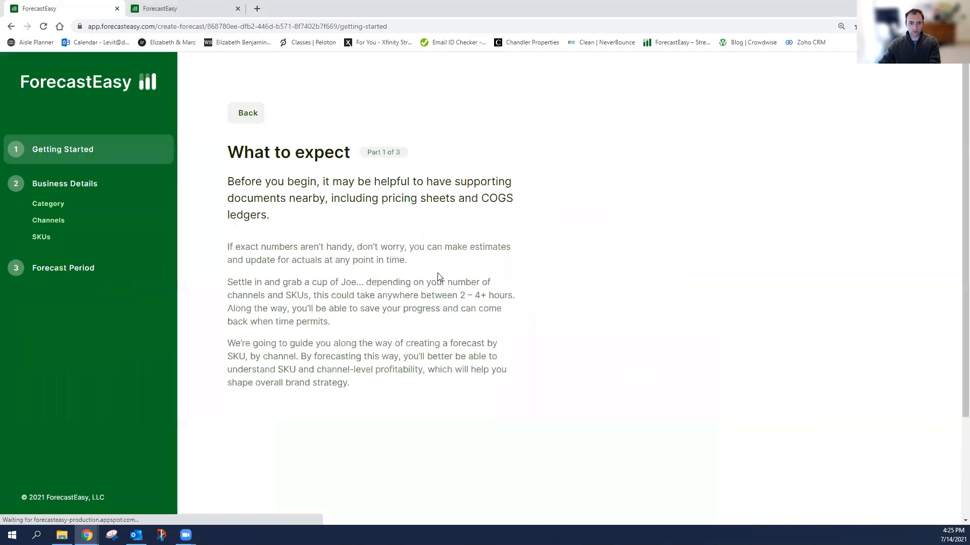
Step: Continue past the getting-started introduction and choose Food as the business category
scroll(494, 180, down, 2)
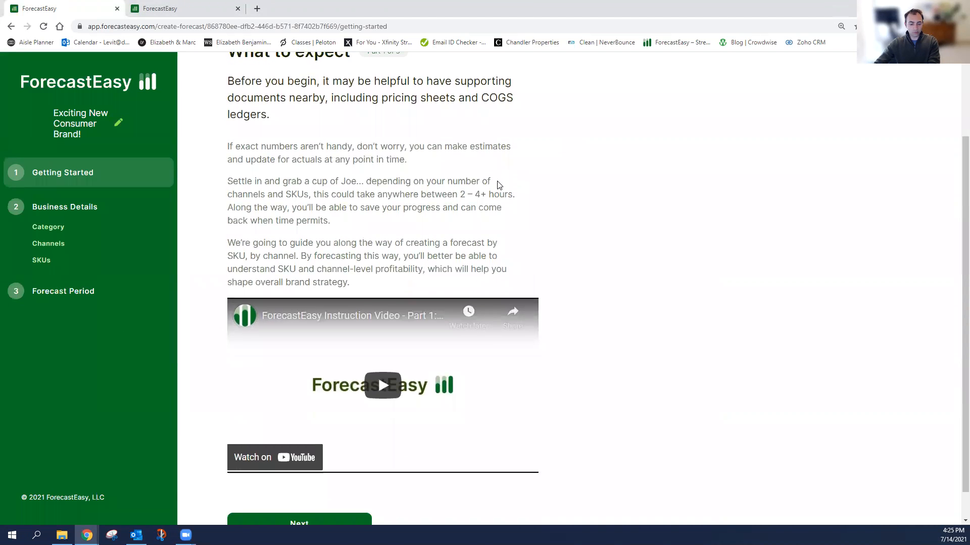
scroll(496, 185, down, 1)
click(343, 495)
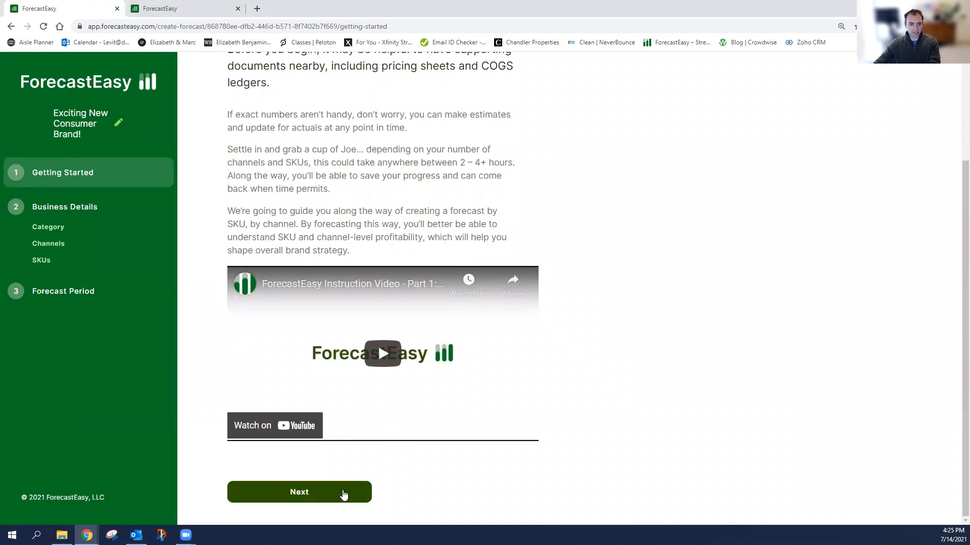
scroll(704, 263, down, 1)
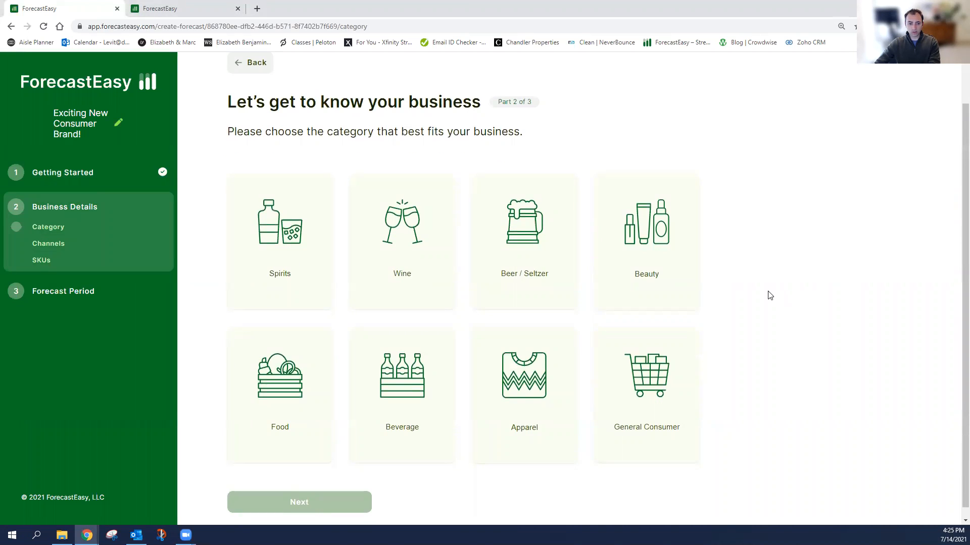
scroll(773, 283, down, 1)
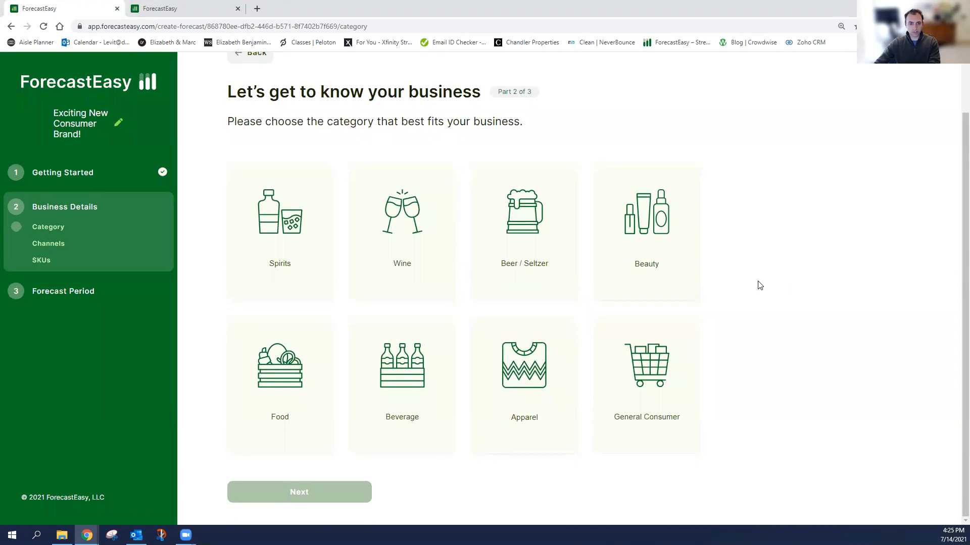
click(271, 379)
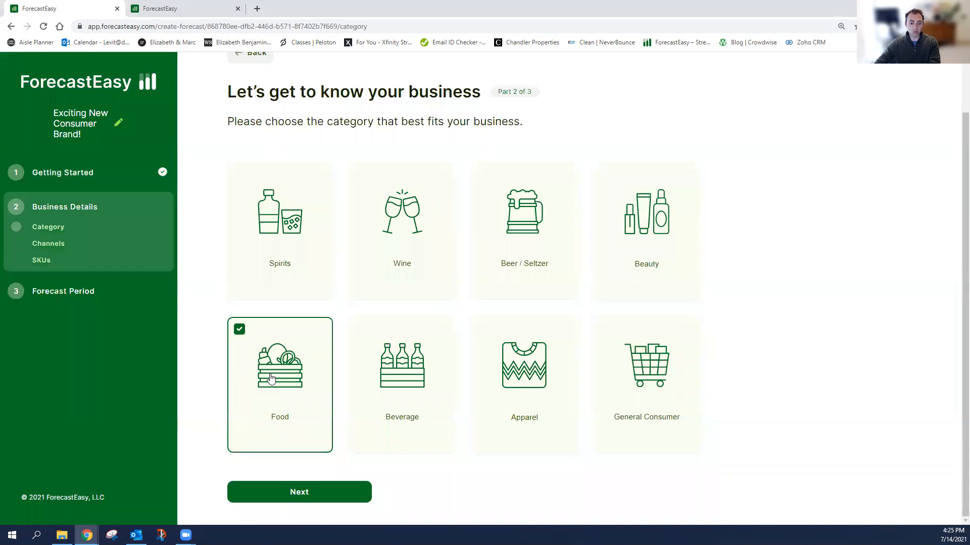
click(346, 496)
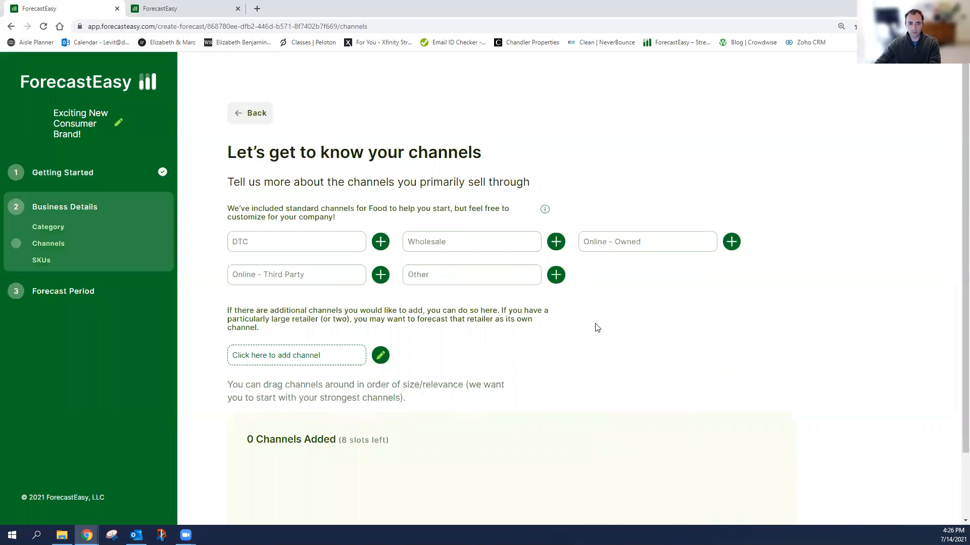
Step: Add the standard channels Online - Owned and Wholesale to the forecast
scroll(617, 334, down, 1)
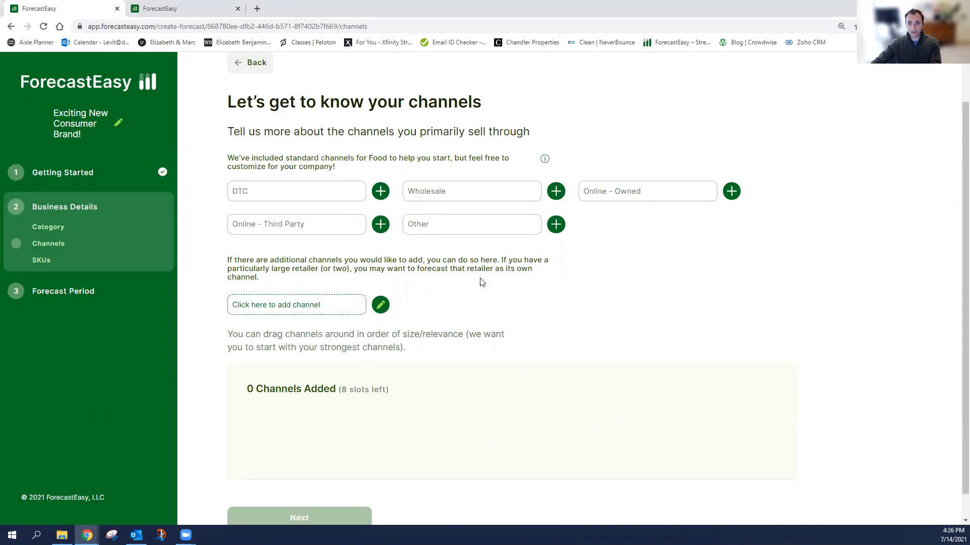
click(730, 192)
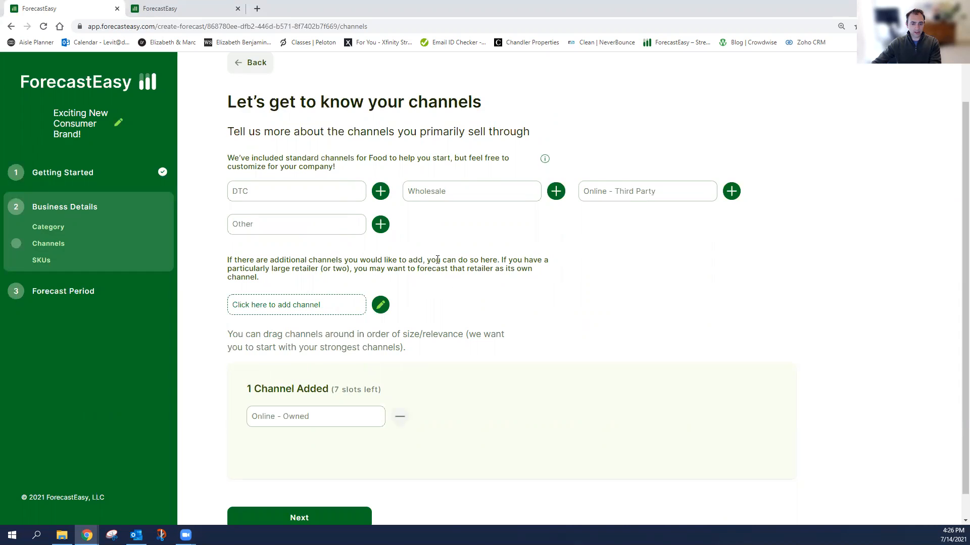
click(556, 191)
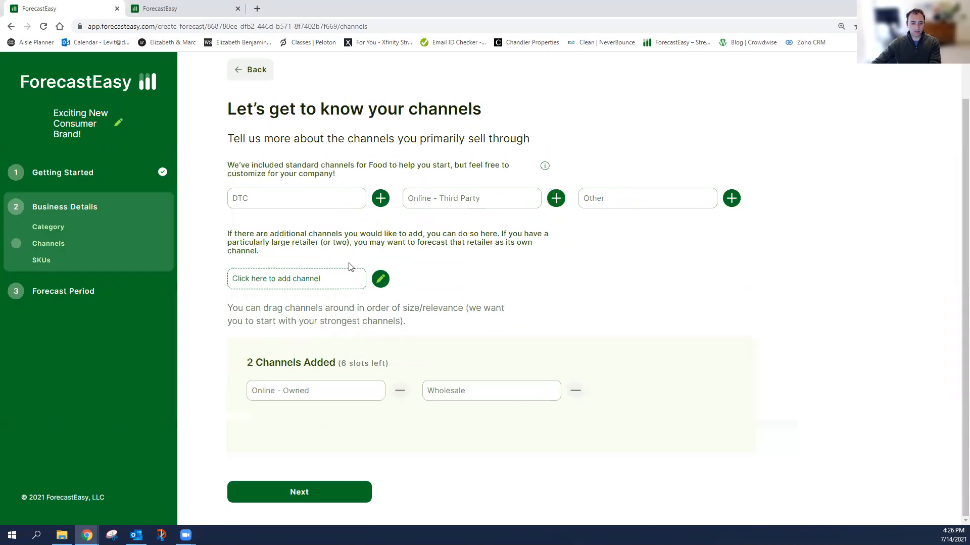
Step: Add a custom sales channel named "Whole Foods" and continue to the SKU setup
click(336, 278)
text(Whol)
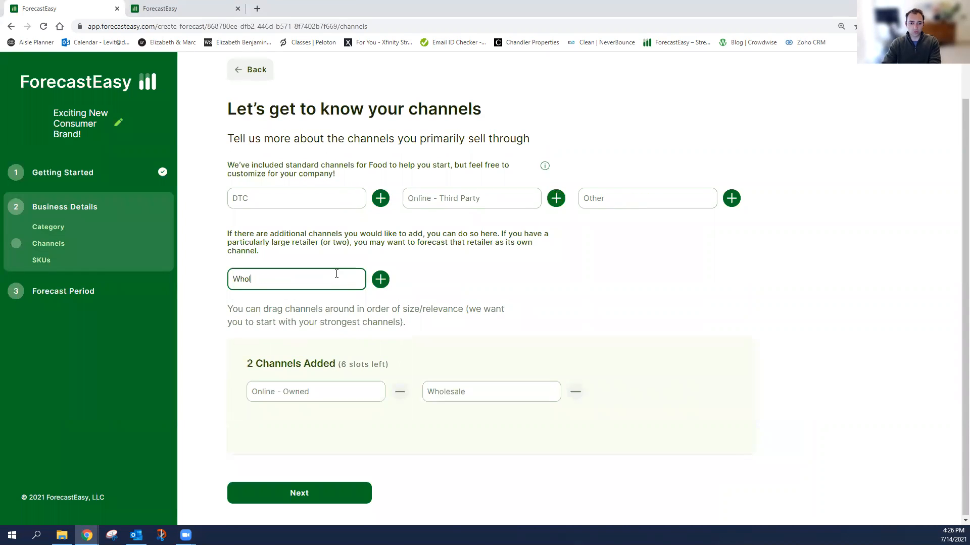
text(e Foods)
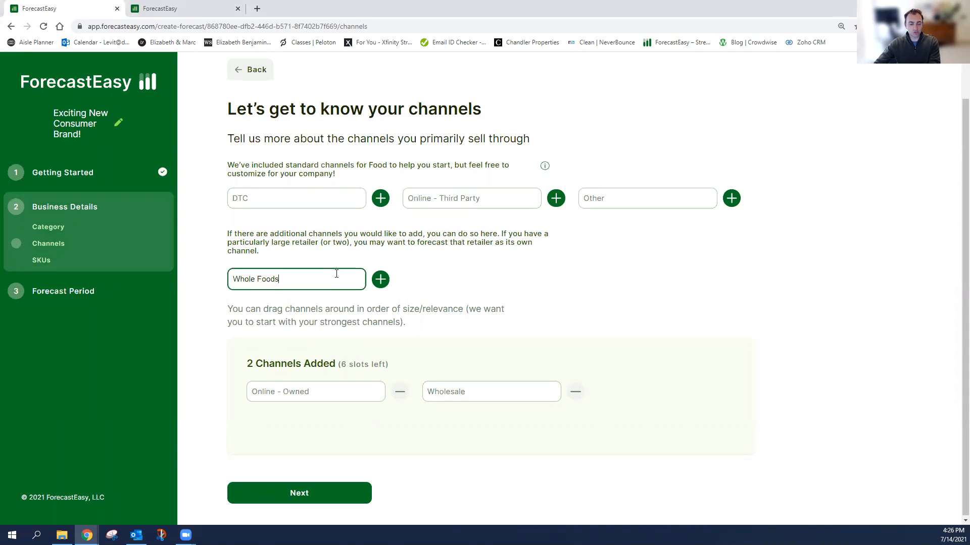
click(389, 281)
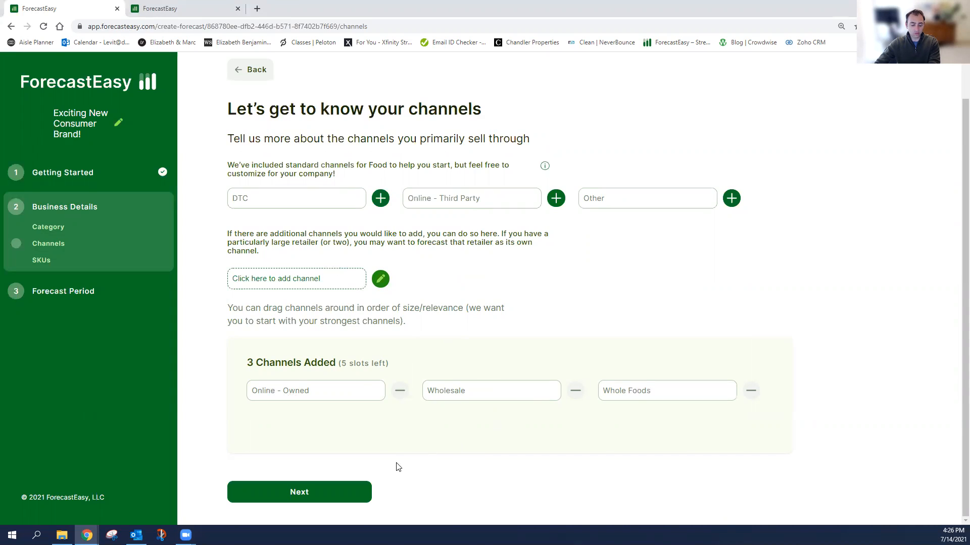
click(357, 492)
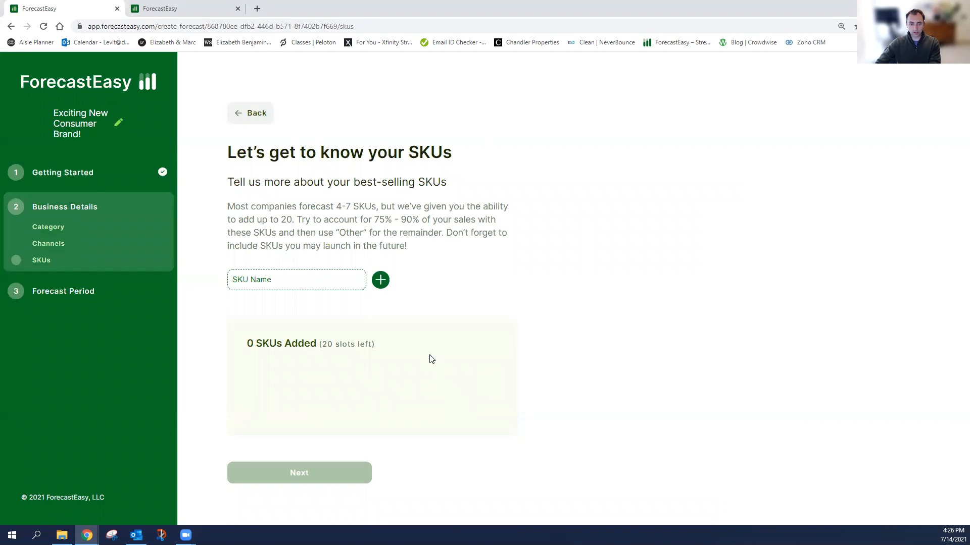
Step: Add the SKUs Blueberry Colada, Strawberry Rhubarb and Lime Acai, and continue to the forecast period
click(294, 280)
text(Blueberr)
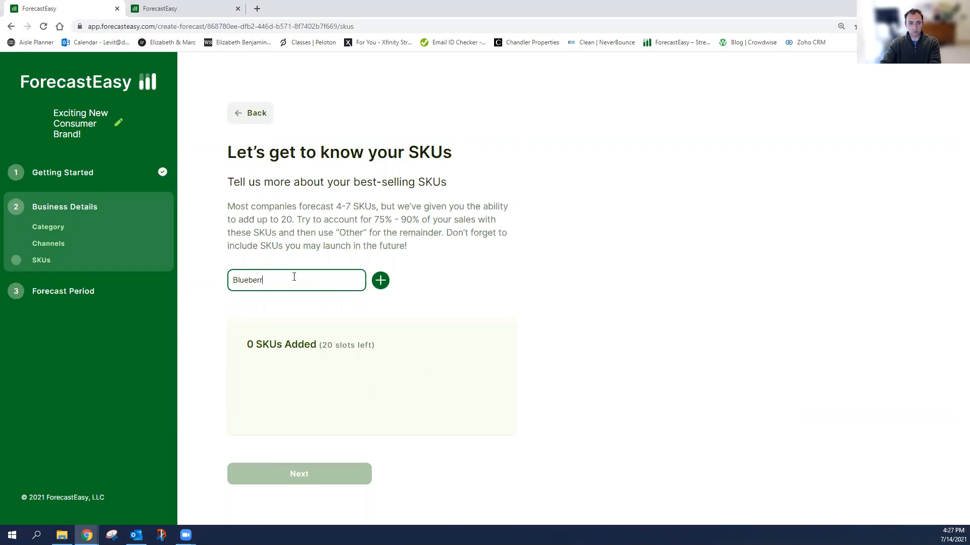
text(y Colada)
key(Return)
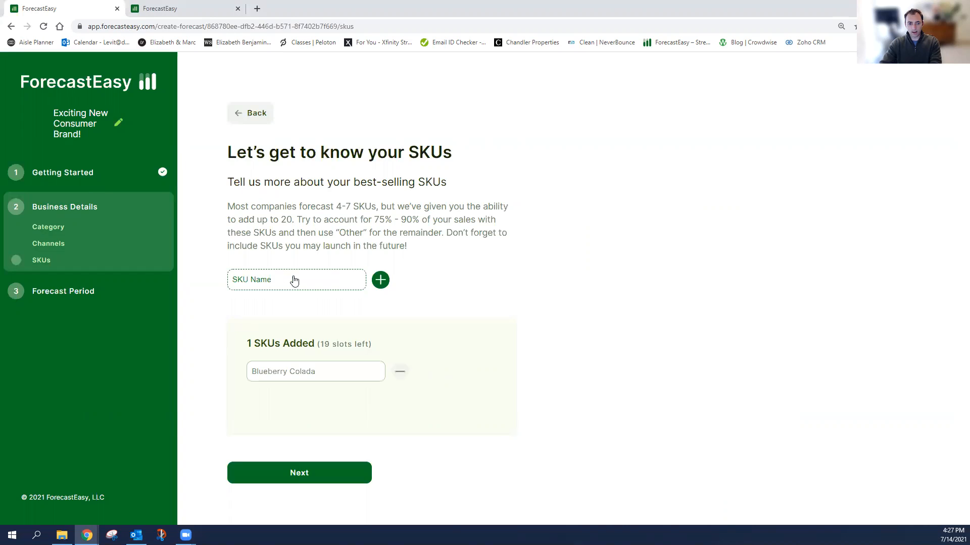
text(Straw)
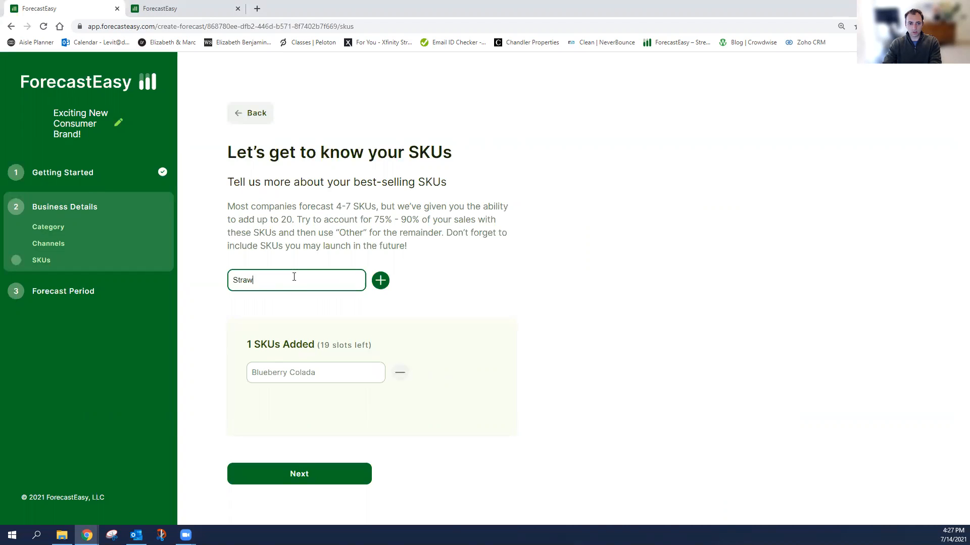
text(berry Rhubarb)
key(Return)
click(294, 280)
text(Lime Acai)
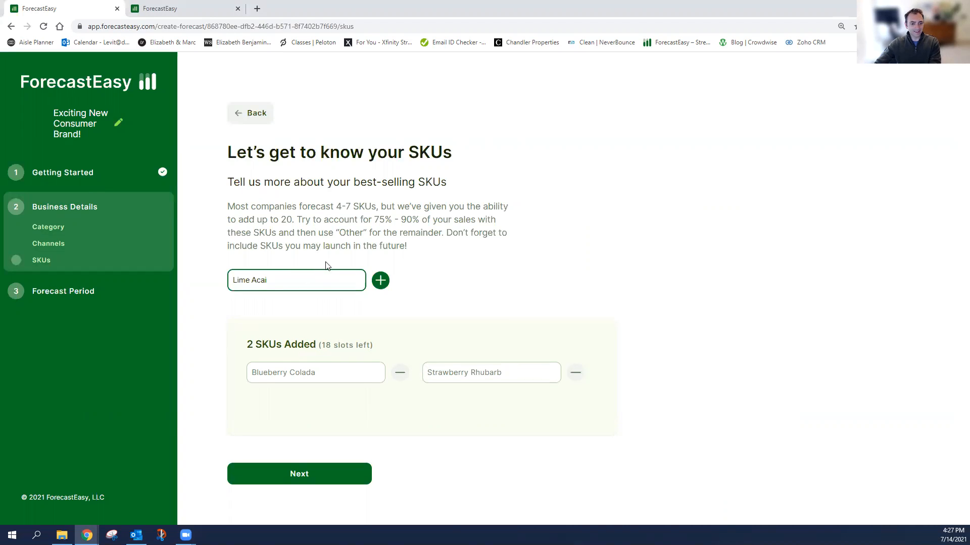
click(381, 282)
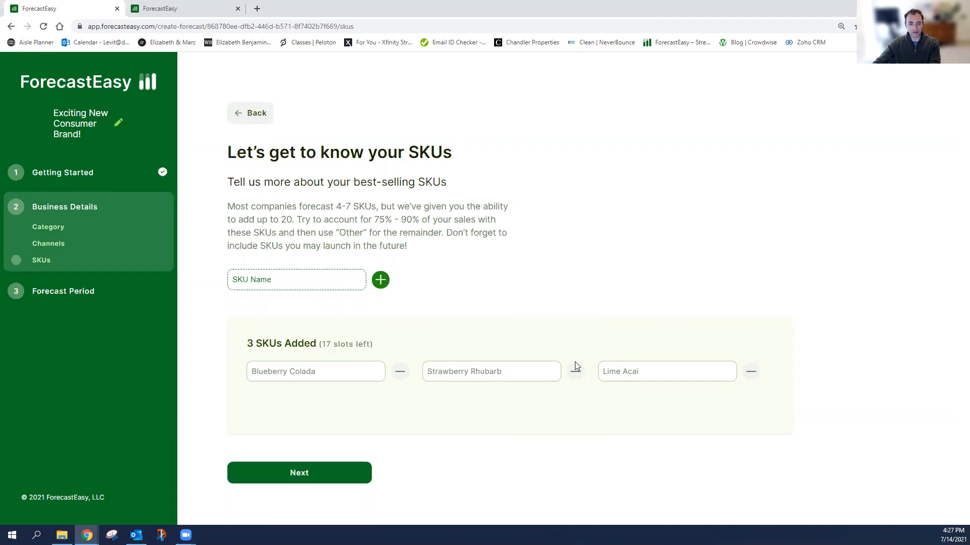
click(350, 472)
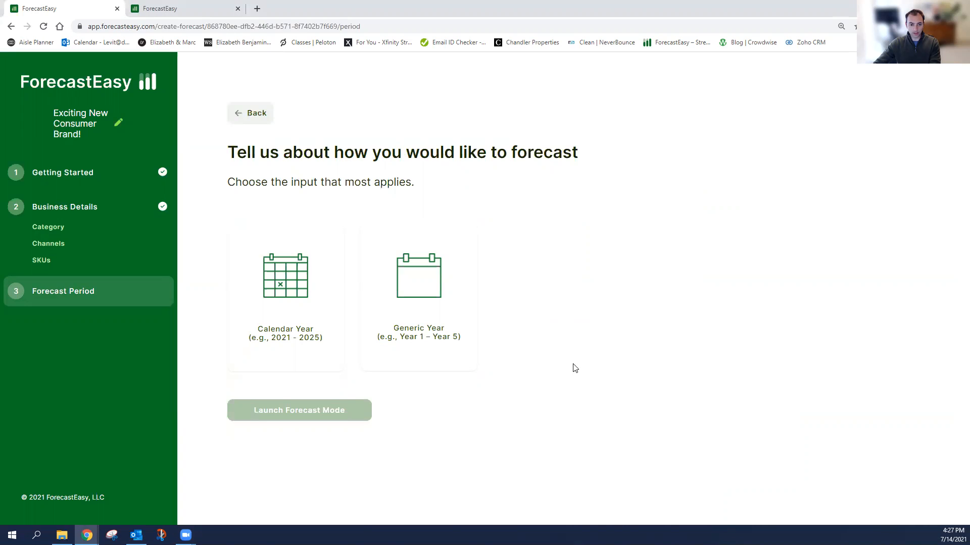
Step: Set the forecast period to calendar years starting in 2022 for 5 years and launch forecast mode
click(444, 354)
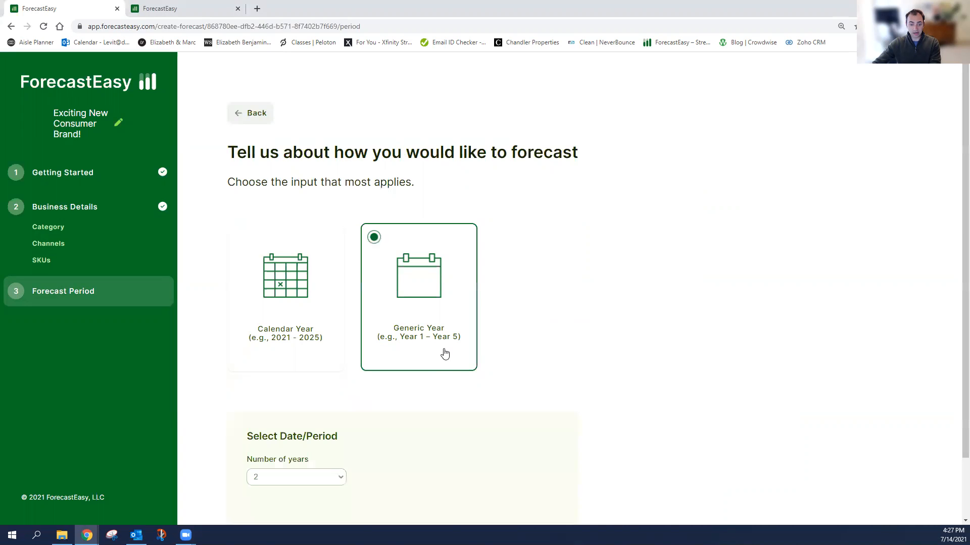
scroll(523, 340, down, 1)
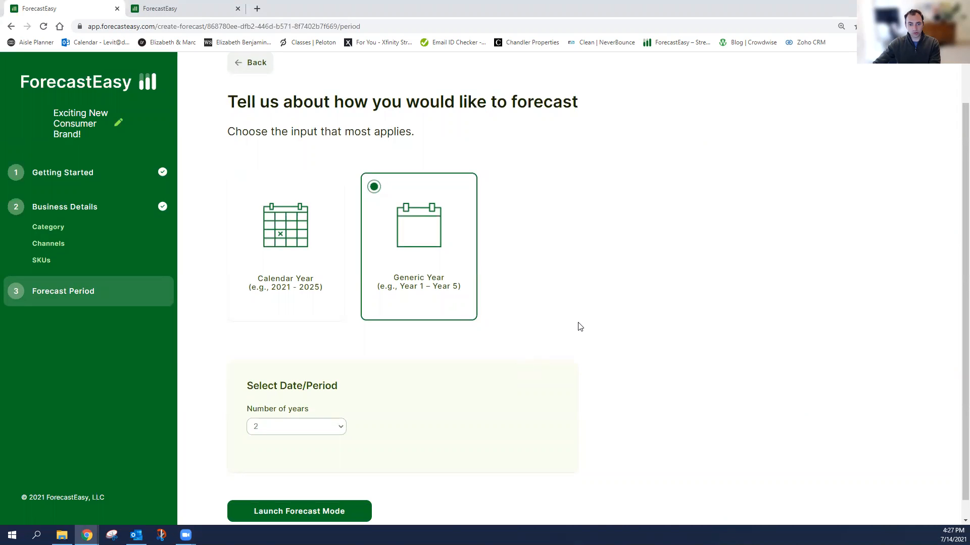
click(309, 302)
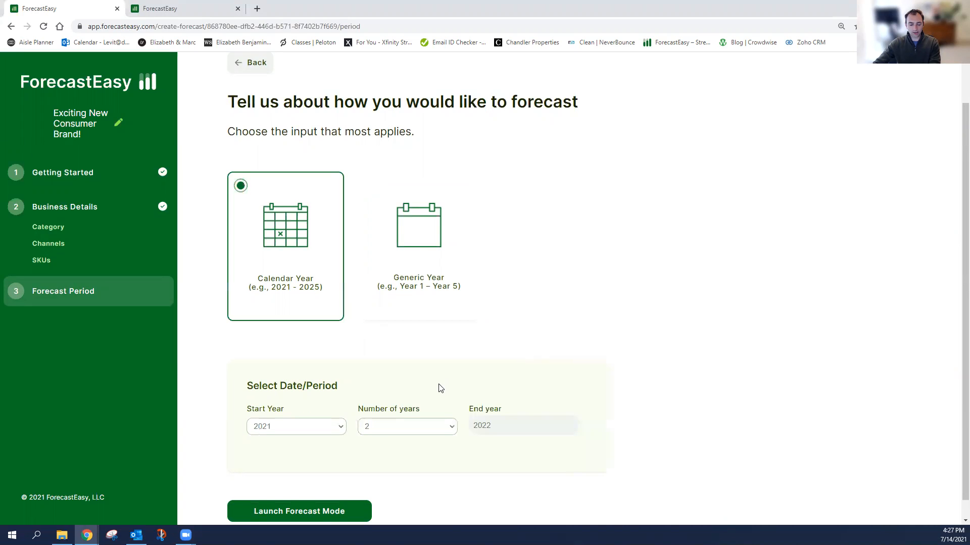
scroll(439, 387, down, 1)
click(333, 423)
click(289, 298)
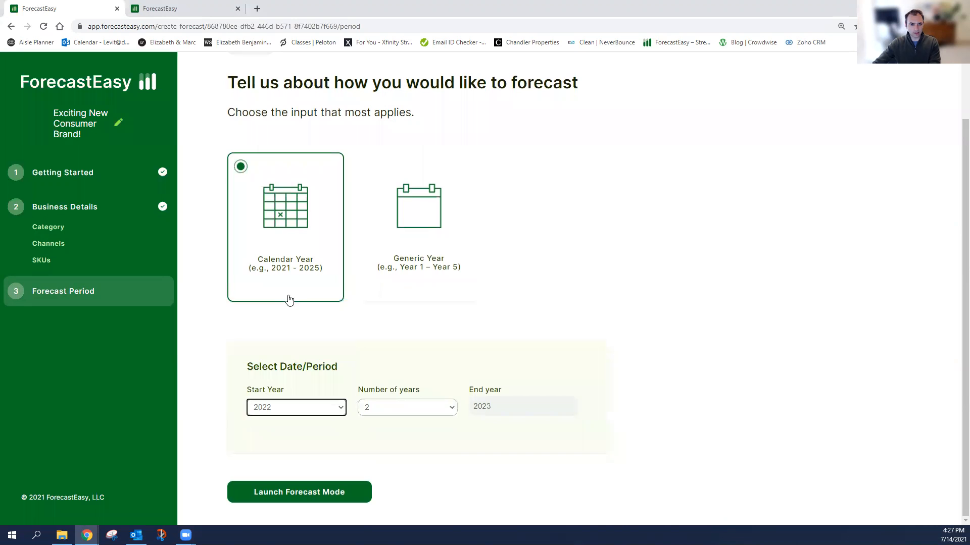
click(399, 408)
click(399, 450)
click(368, 492)
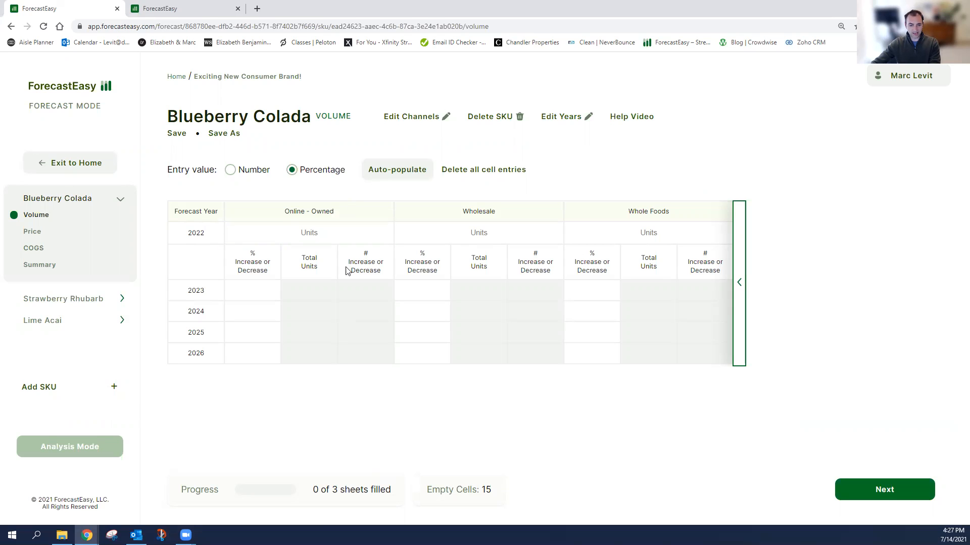
Step: Enter Blueberry Colada's Online - Owned volume as 2,500 units for 2022, with increases of 50, 40, 30 and 20% for 2023 to 2026
click(611, 312)
click(320, 236)
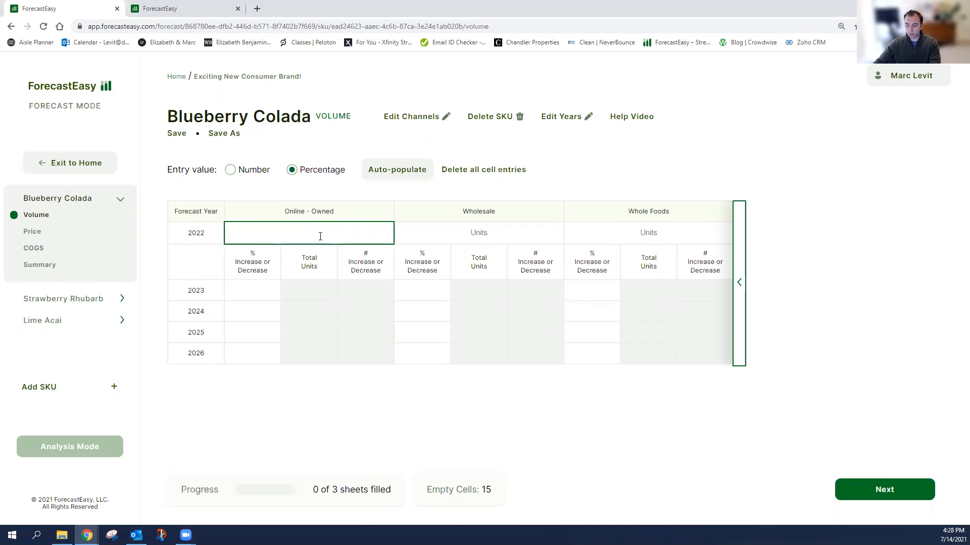
text(2500)
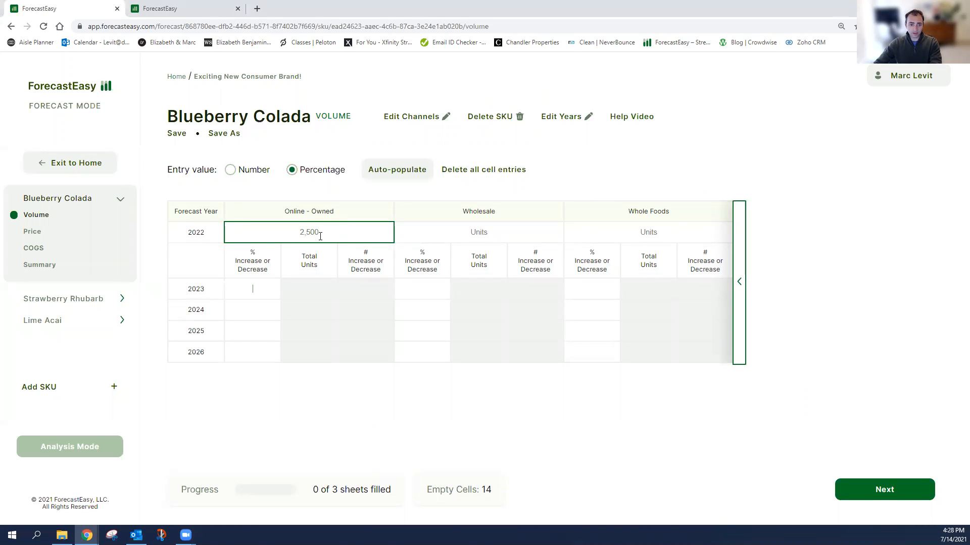
text(50)
text(40)
key(Return)
text(30)
key(Return)
text(20)
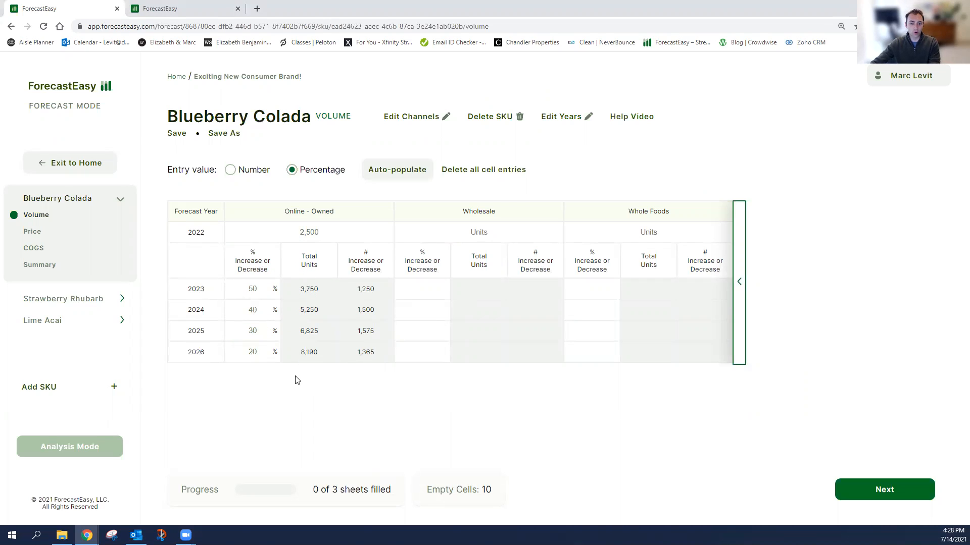
Step: Enter Blueberry Colada's Wholesale volume as 5,000 units for 2022, with increases of 100, 100, 35 and 35% for 2023 to 2026
click(442, 239)
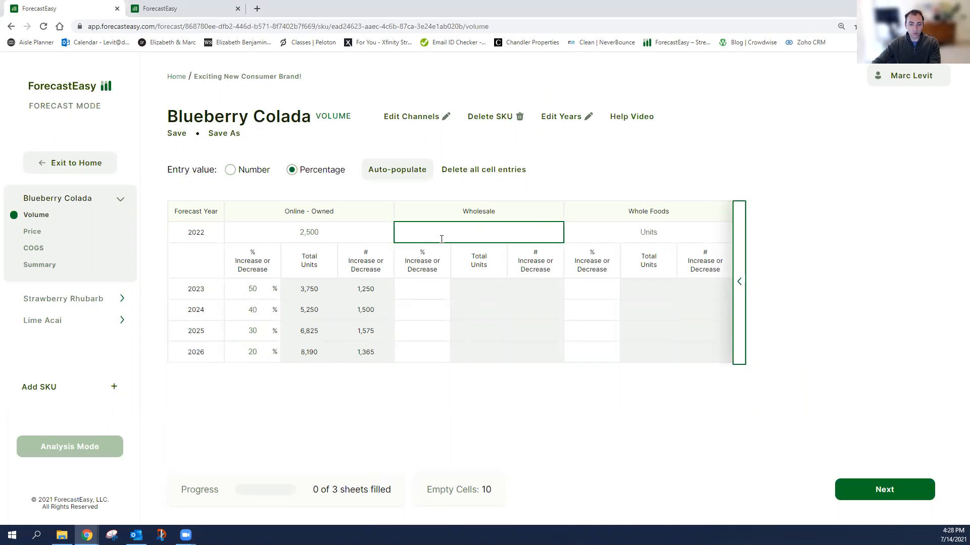
text(5000)
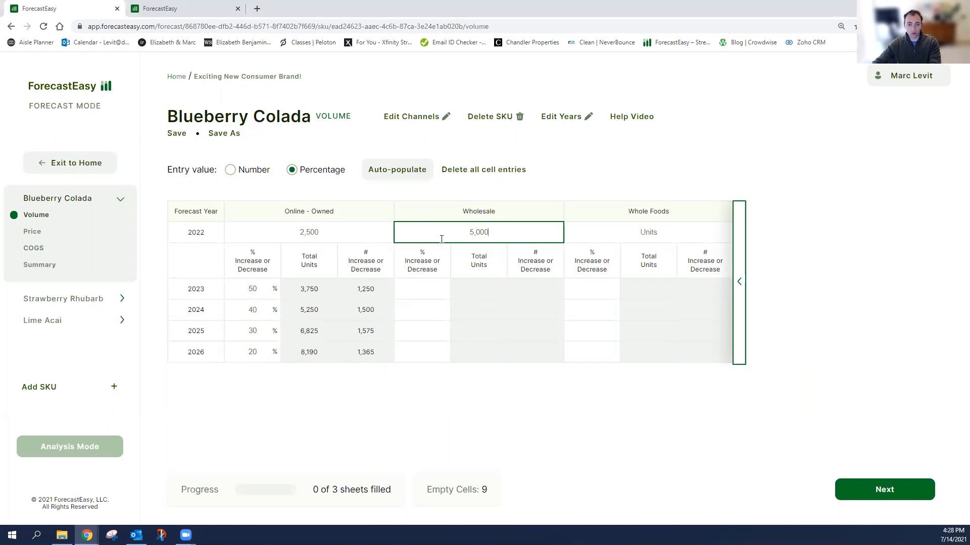
text(10)
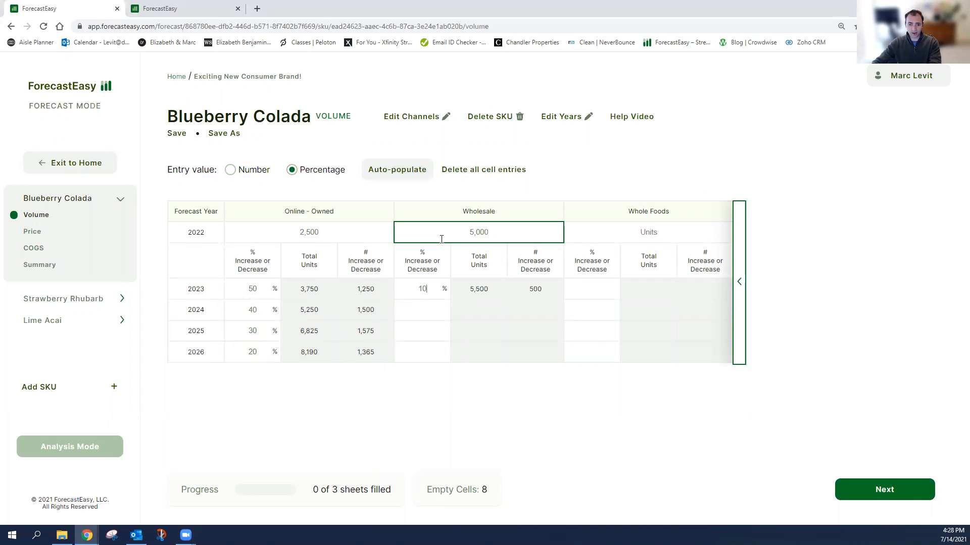
text(0)
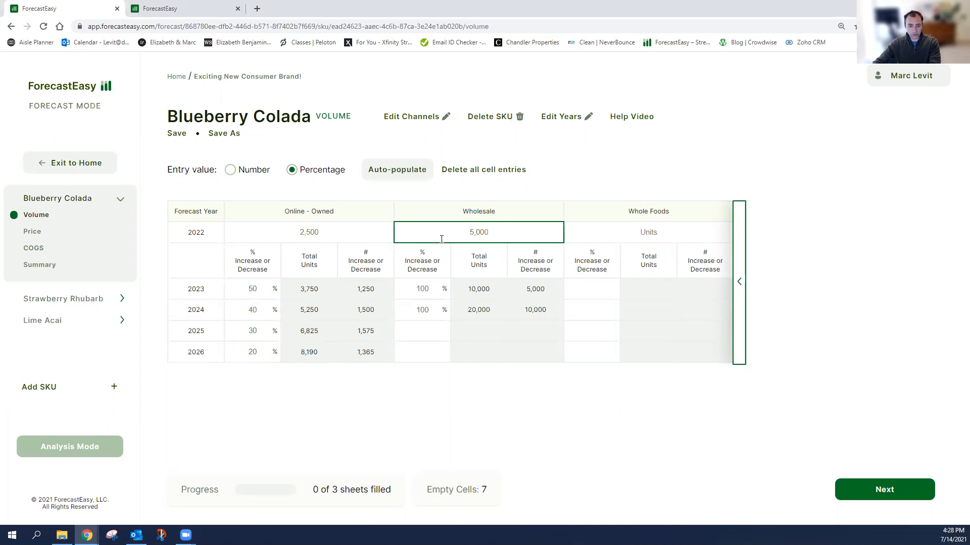
text(10035)
key(Down)
text(35)
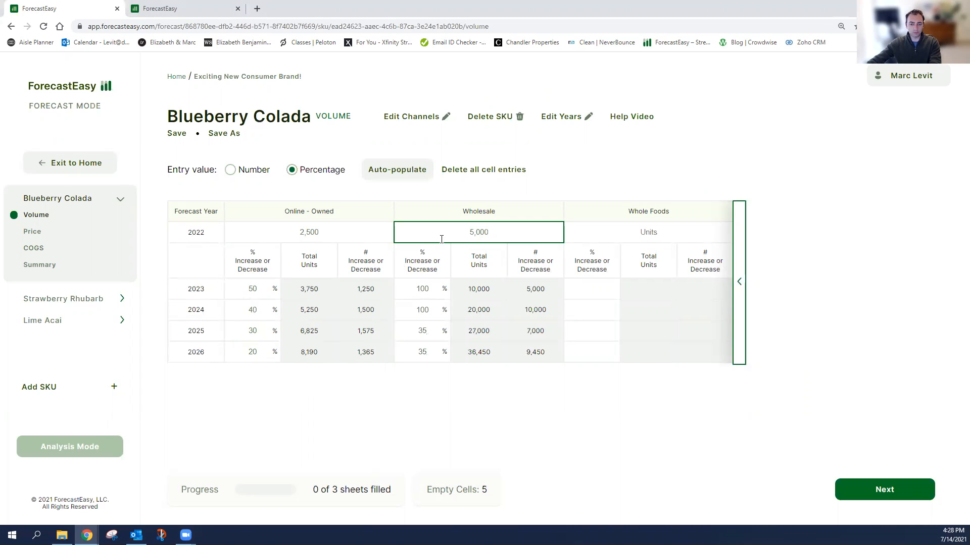
Step: Enter Blueberry Colada's Whole Foods volume as 15,000 units for 2022 with 10% increases for 2023 to 2026, and view the channel totals
click(624, 227)
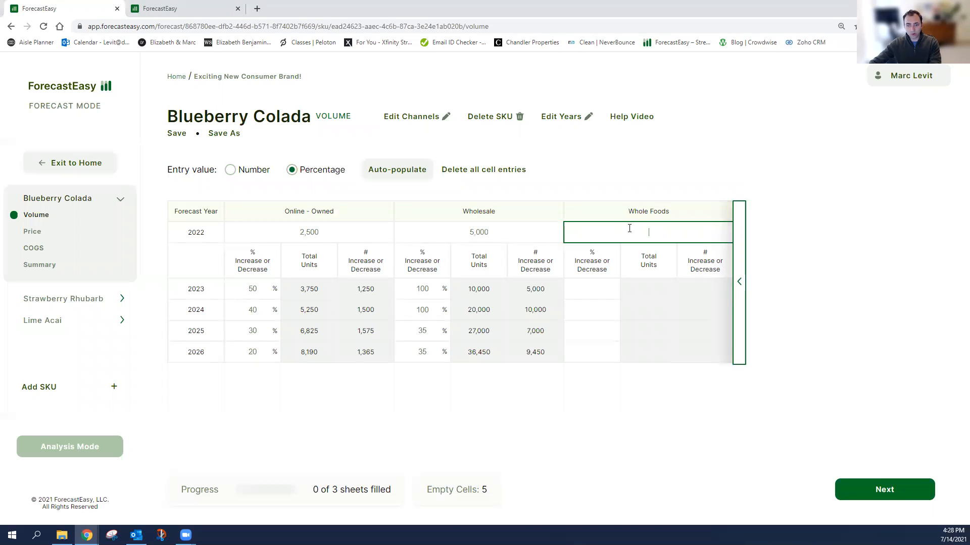
text(150000)
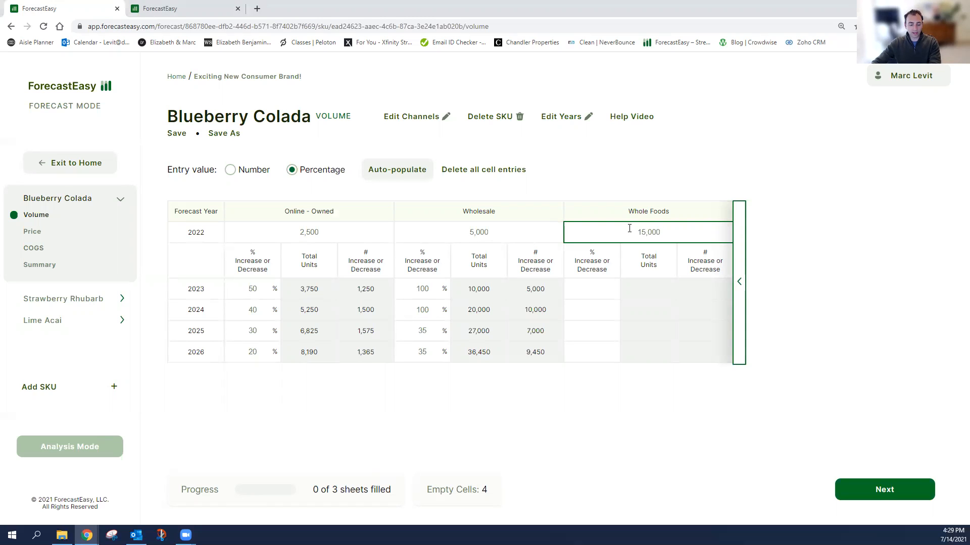
text(1010)
key(Tab)
text(10)
key(Tab)
text(10)
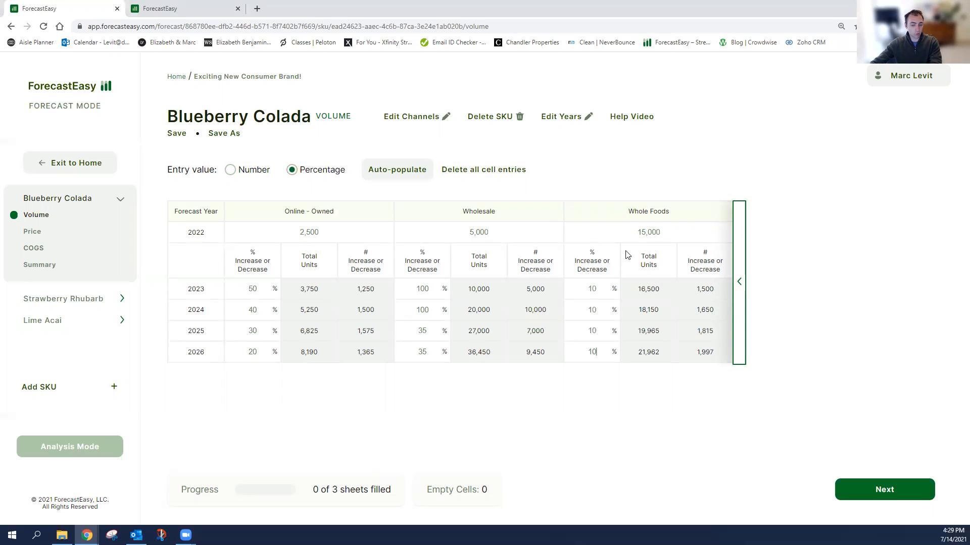
click(739, 283)
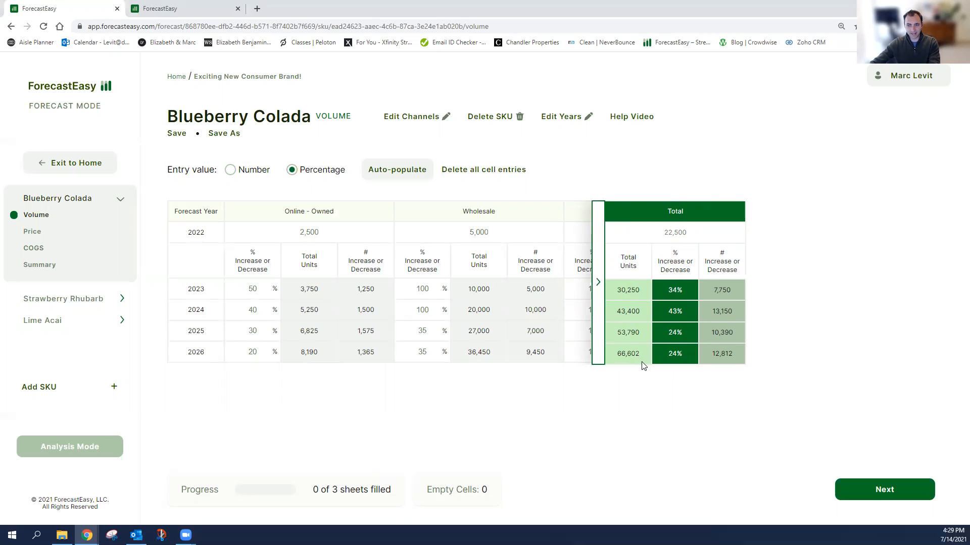
click(598, 325)
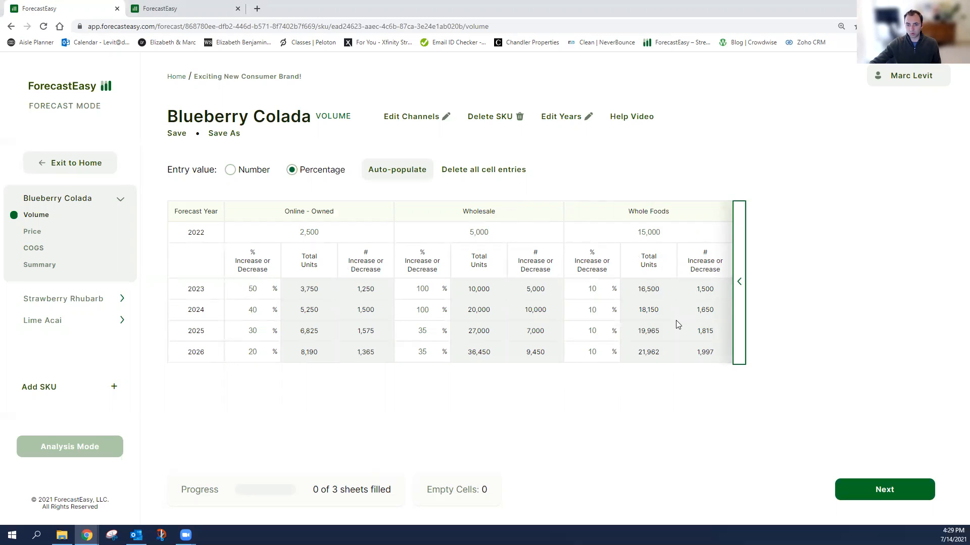
Step: Set Blueberry Colada's Online - Owned gross price to $50 for 2022, with 3% yearly increases for 2023 to 2026 and a 10% discount every year
click(873, 490)
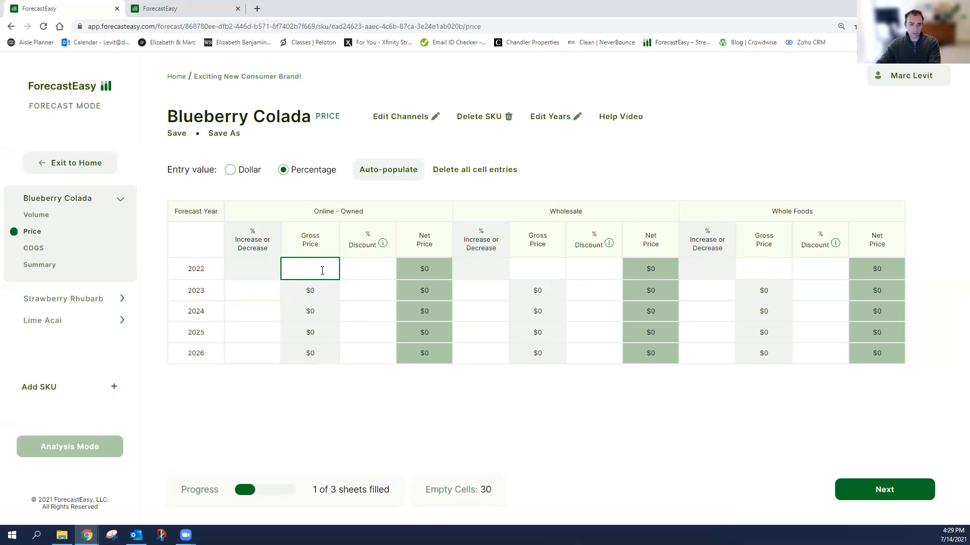
text(50)
click(352, 271)
text(10)
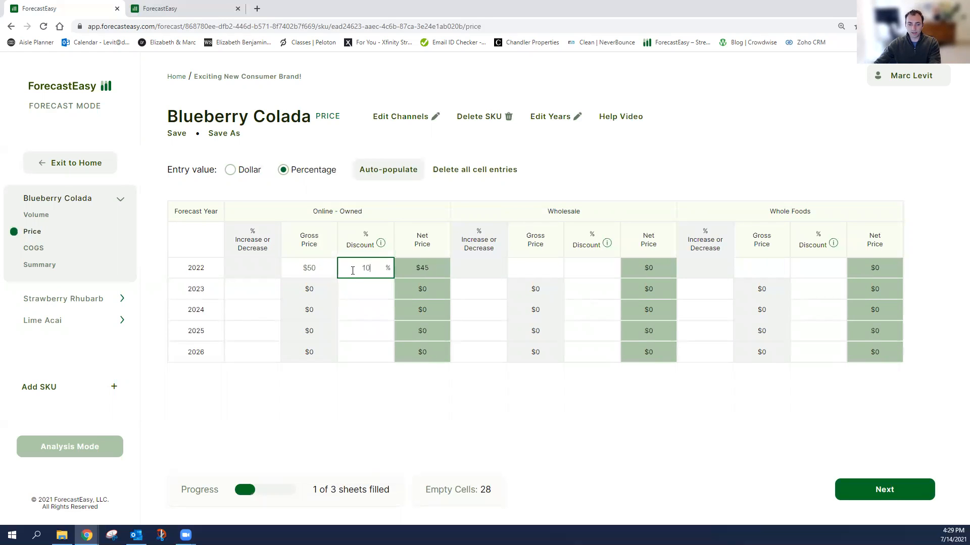
text(3)
key(Tab)
text(10)
key(Tab)
text(3)
key(Tab)
text(10)
key(Tab)
text(3)
key(Tab)
text(10)
key(Tab)
text(3)
key(Tab)
text(10)
key(Tab)
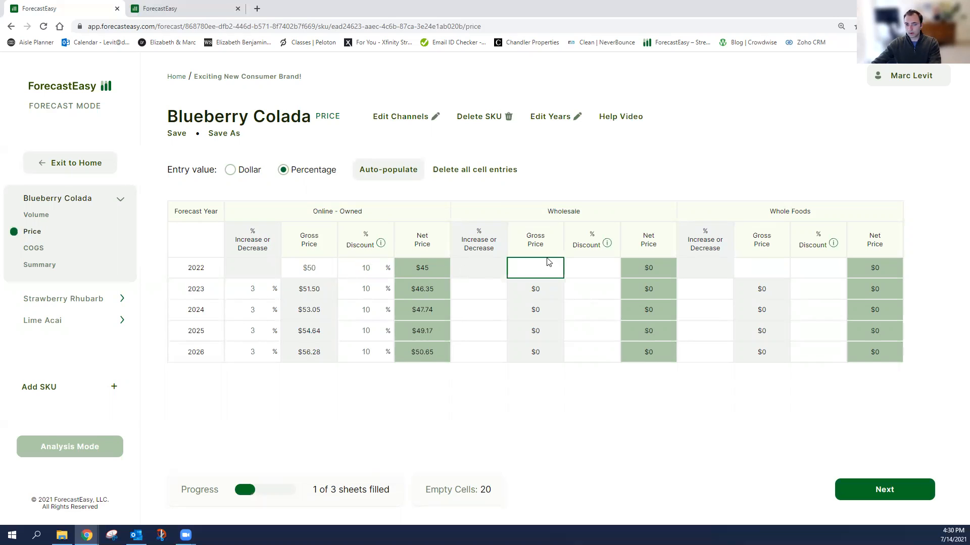
Step: Set Blueberry Colada's Wholesale gross price to $30 for 2022, with 0% yearly increases and an 8% discount every year
text(30)
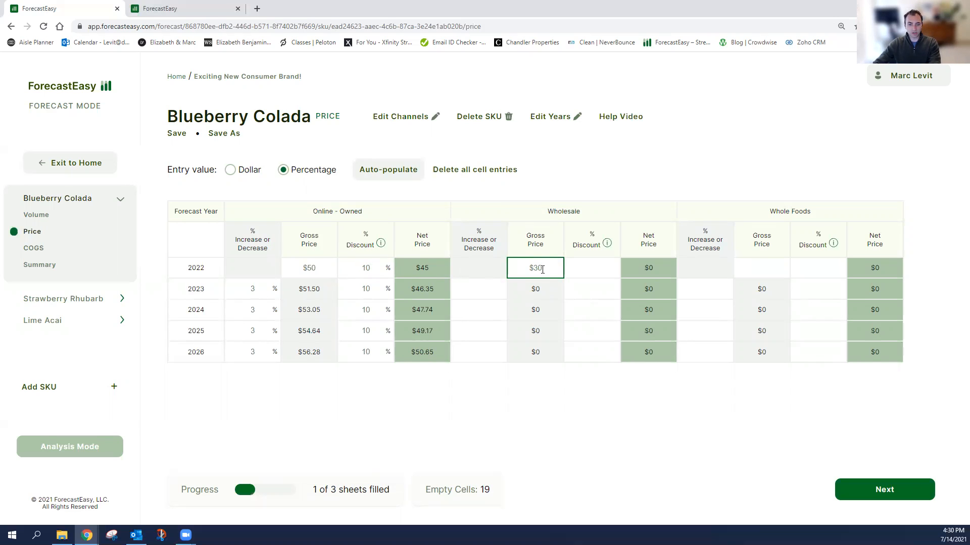
key(Tab)
text(8)
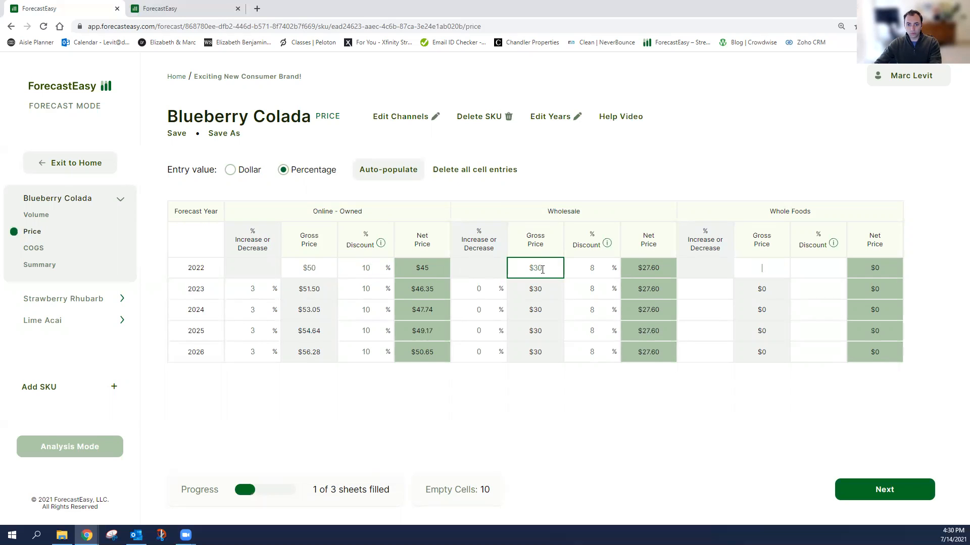
Step: Set the Whole Foods gross price to $27 for 2022, with increases of 0, 5, 0 and 0% for 2023 to 2026 and a 5% discount every year
key(Tab)
text(27)
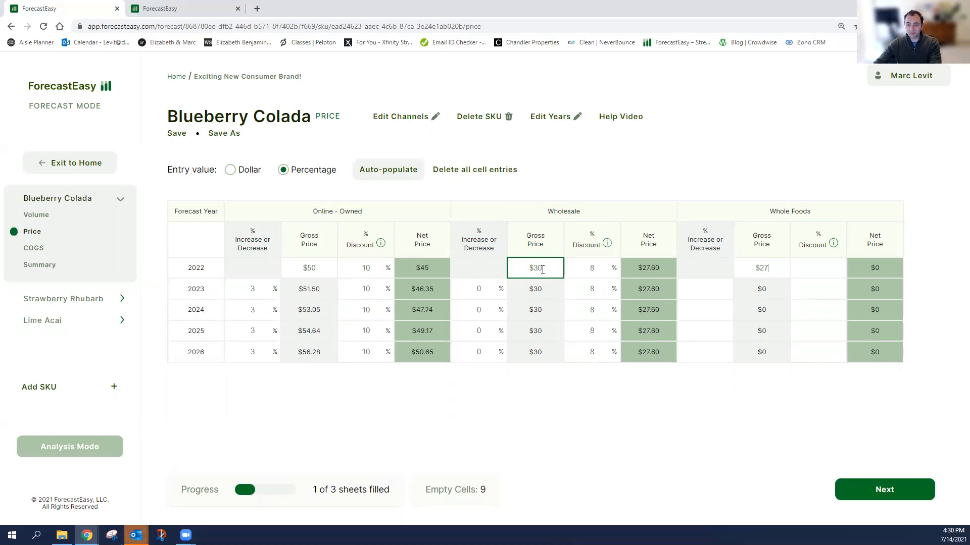
key(Tab)
text(5)
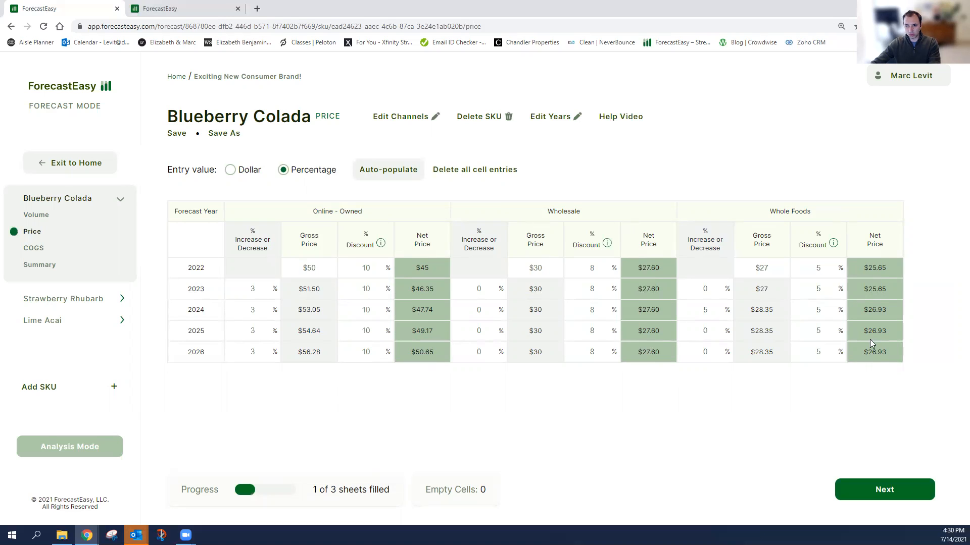
Step: Set Blueberry Colada's COGS per unit to $20 for 2022, with changes of -10, -5, -5 and -5% for 2023 to 2026
click(859, 486)
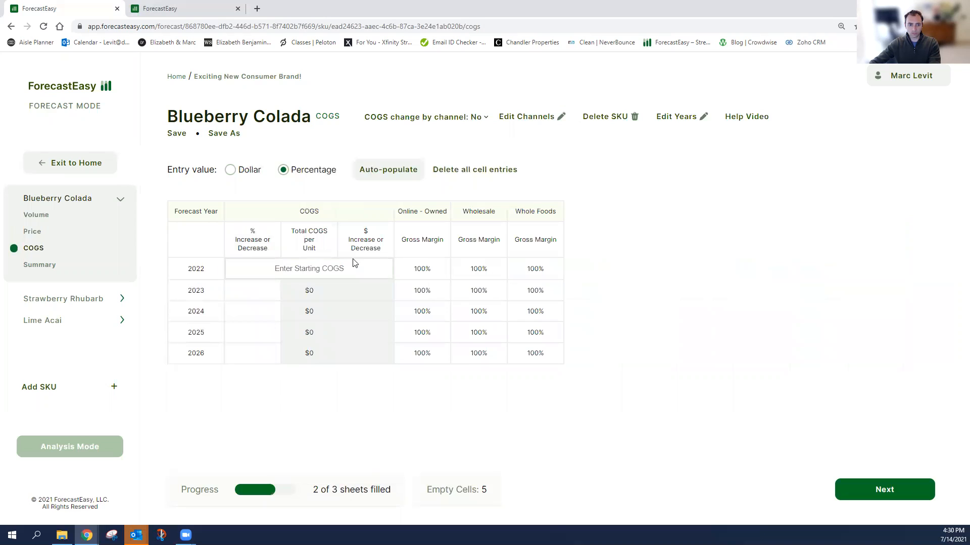
click(337, 274)
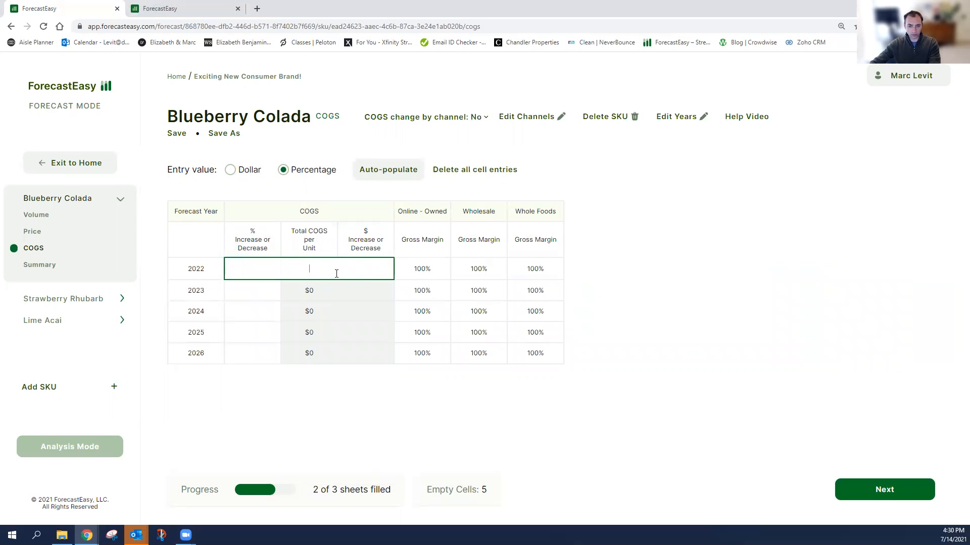
text(15)
double_click(336, 273)
text(20)
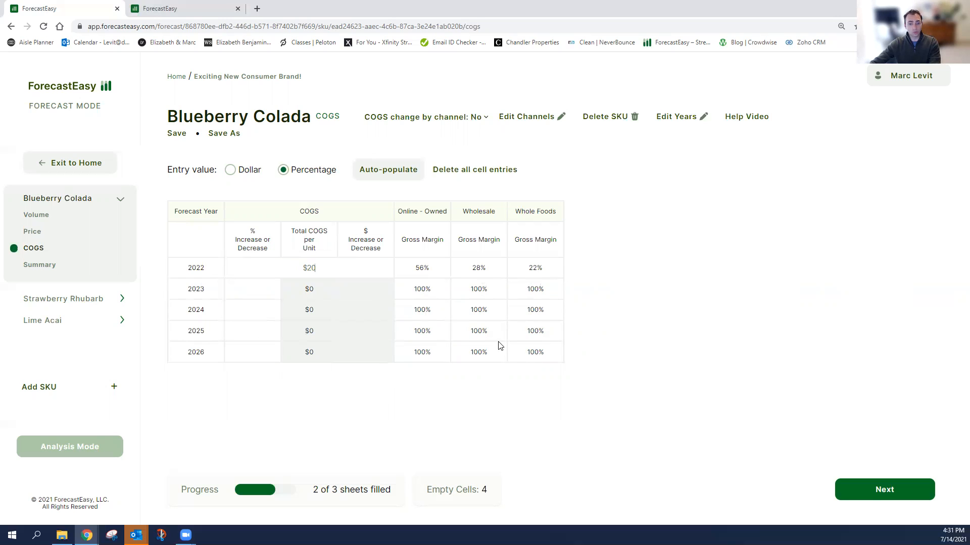
click(234, 297)
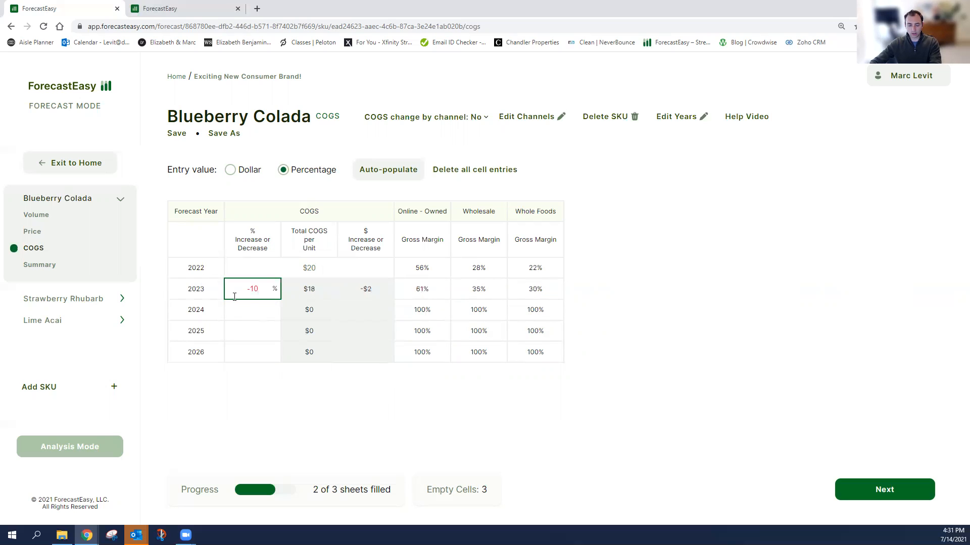
text(5)
key(Tab)
text(-5)
key(Tab)
text(-5)
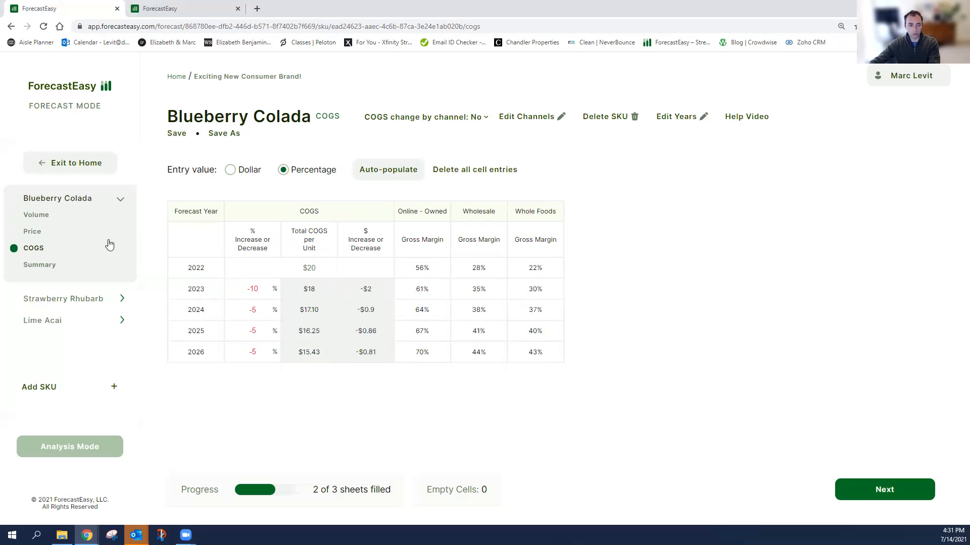
Step: Open Blueberry Colada's summary and enlarge the Gross Profit By Channel chart to examine its yearly channel breakdown
click(31, 265)
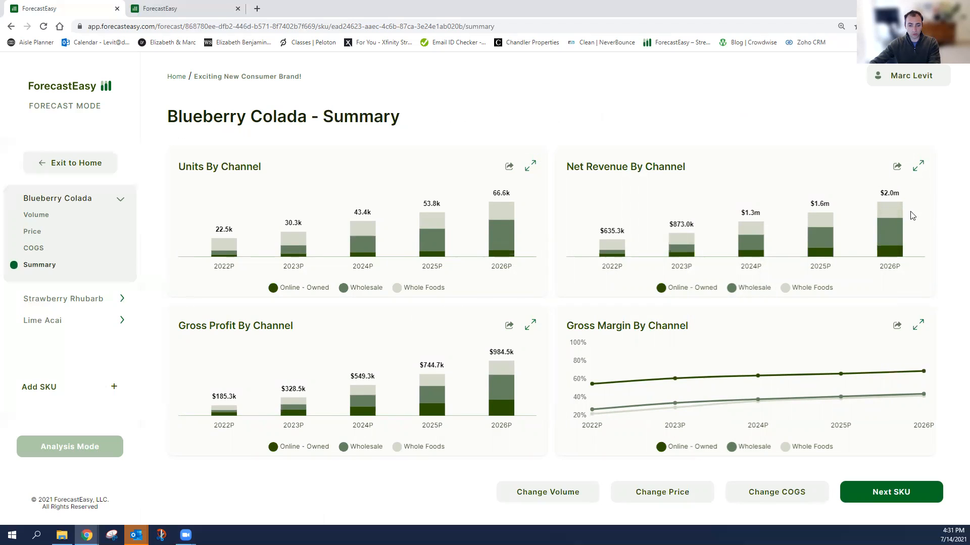
mouse_move(500, 392)
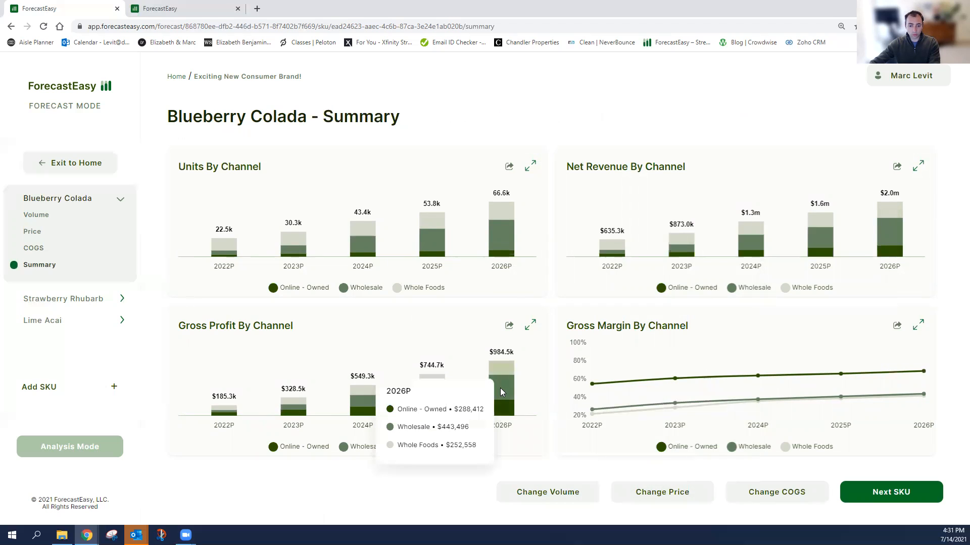
click(531, 325)
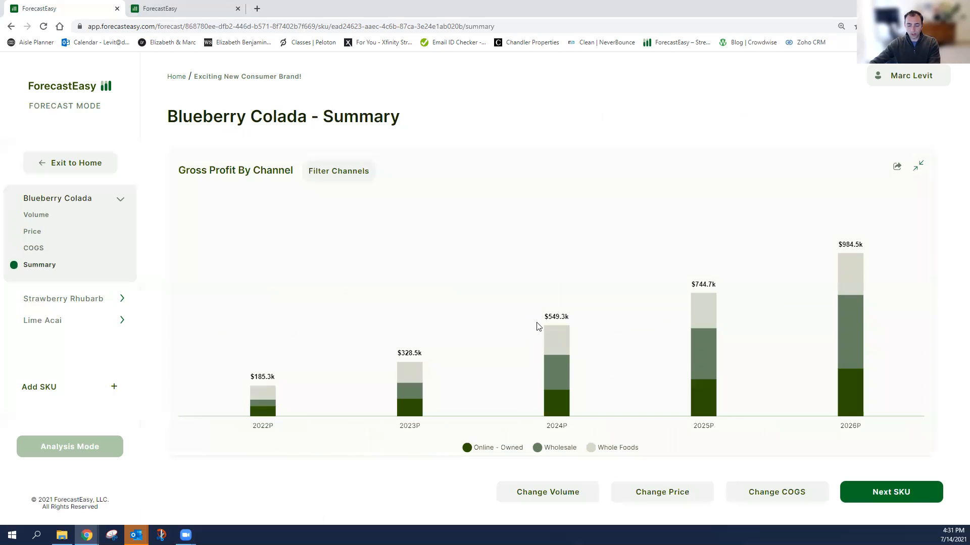
mouse_move(851, 350)
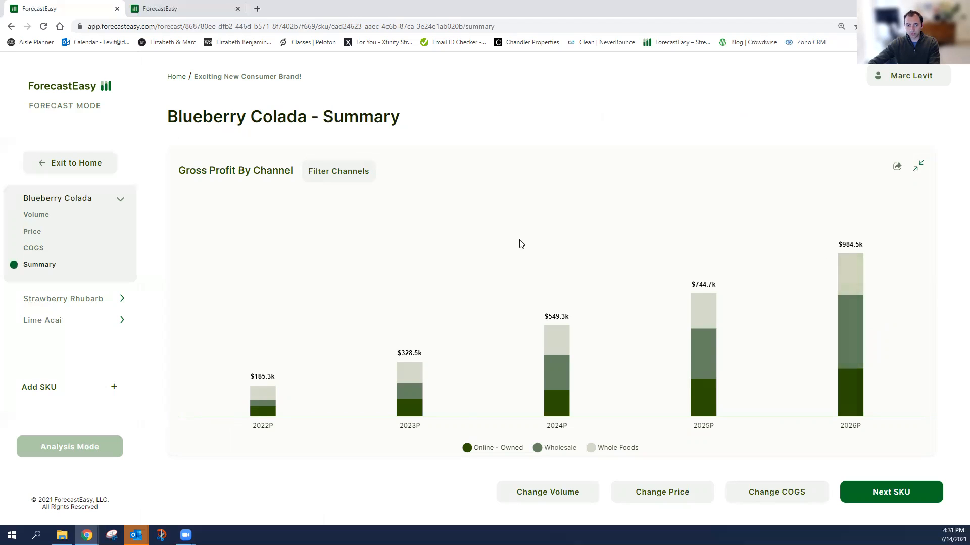
Step: Filter the enlarged gross profit chart to Wholesale and Whole Foods only, and export it as an image
click(371, 186)
click(352, 236)
click(370, 352)
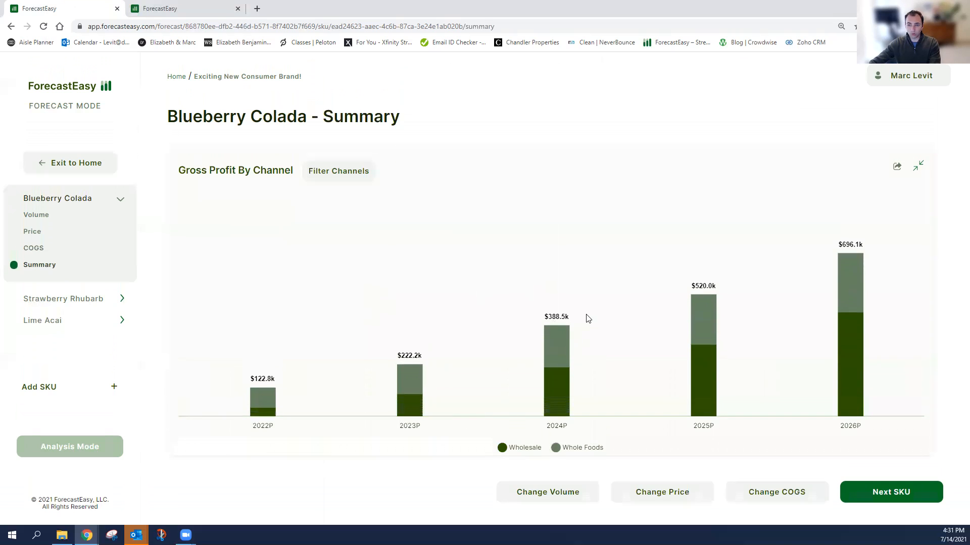
click(897, 166)
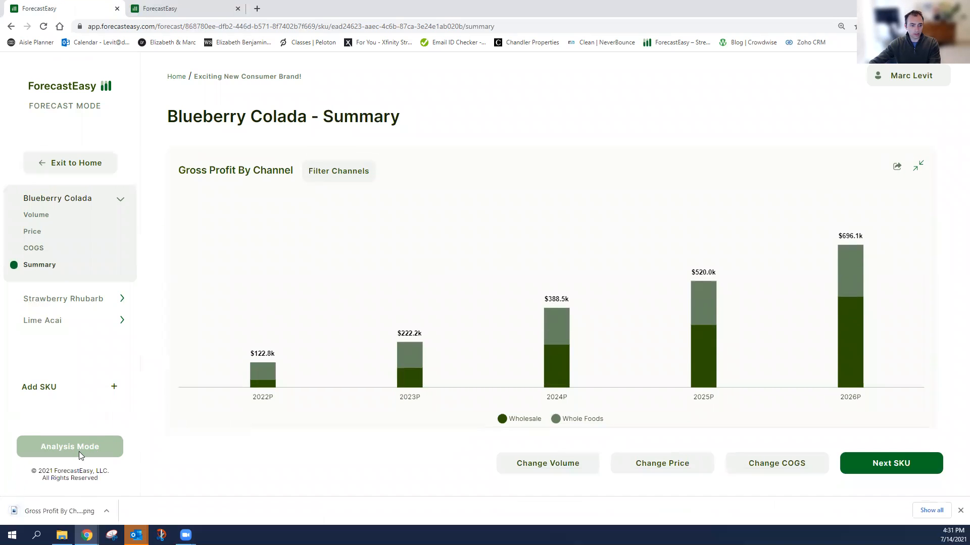
click(918, 166)
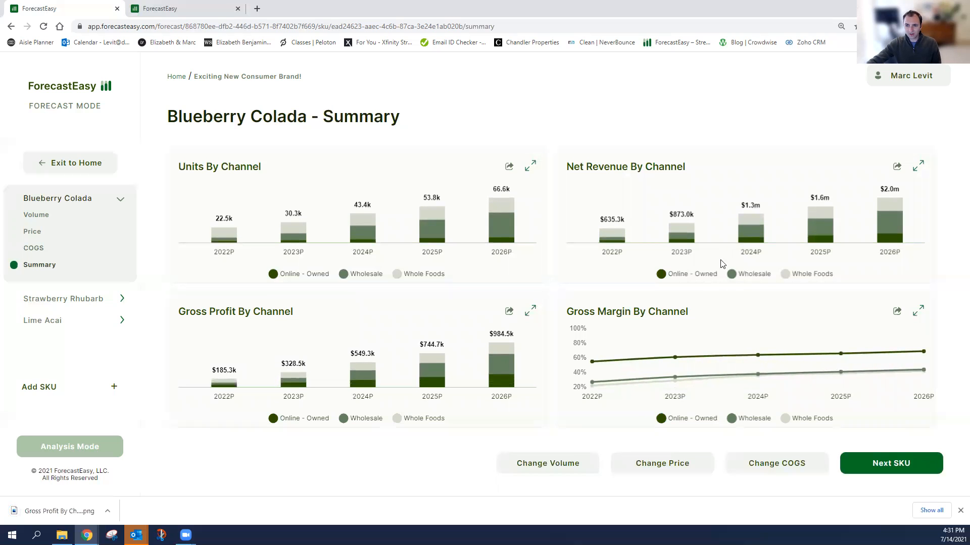
Step: Change Blueberry Colada's Whole Foods price increase to 10% for both 2025 and 2026
click(657, 461)
click(709, 332)
text(10)
key(Tab)
click(707, 352)
text(10)
Step: Change Blueberry Colada's Wholesale price increase to 10% for both 2025 and 2026
click(500, 333)
text(10)
key(Tab)
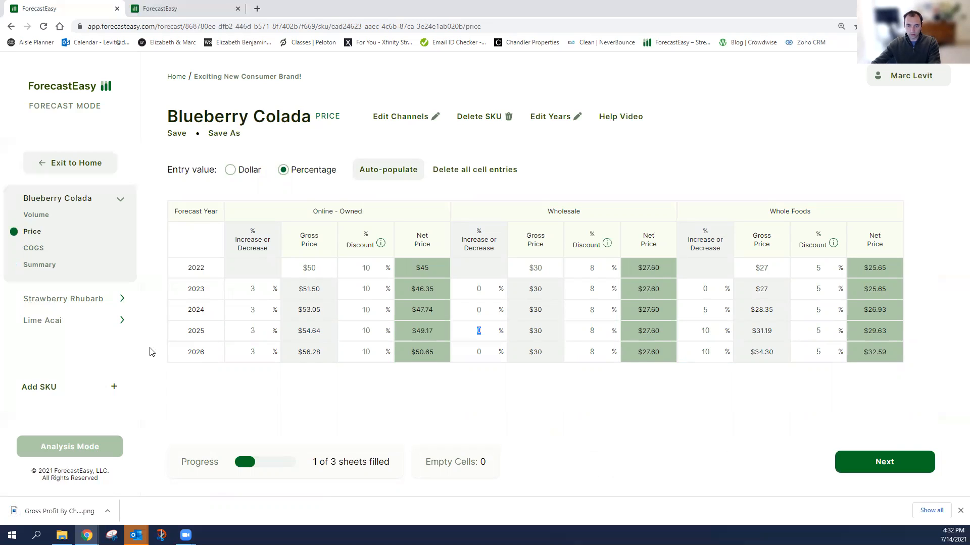
click(503, 353)
text(10)
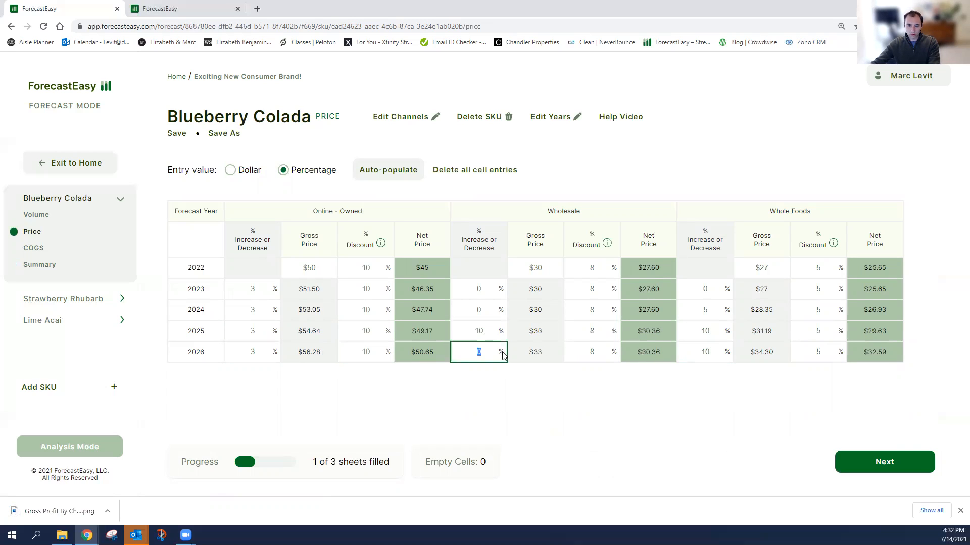
Step: Check Blueberry Colada's gross margins on the COGS sheet and its charts in the SKU summary
click(868, 457)
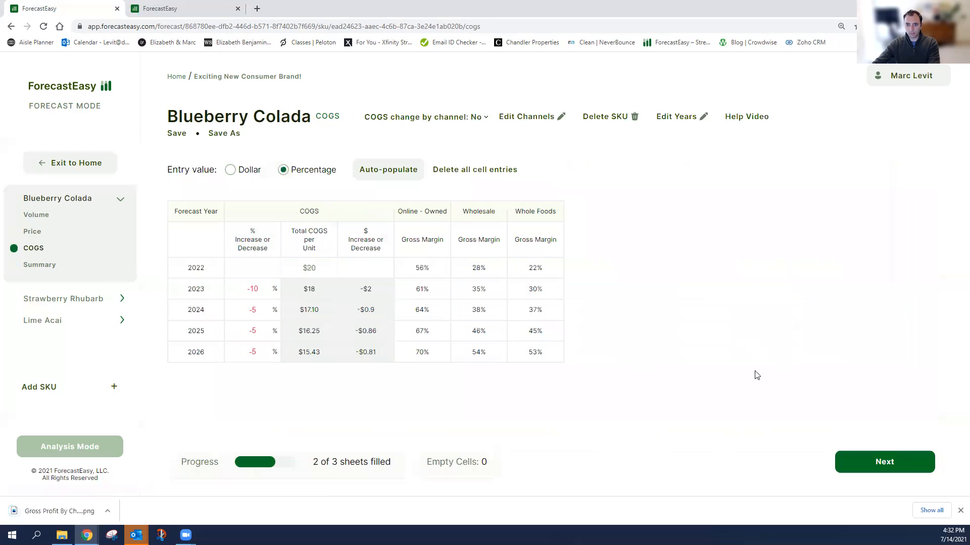
click(28, 265)
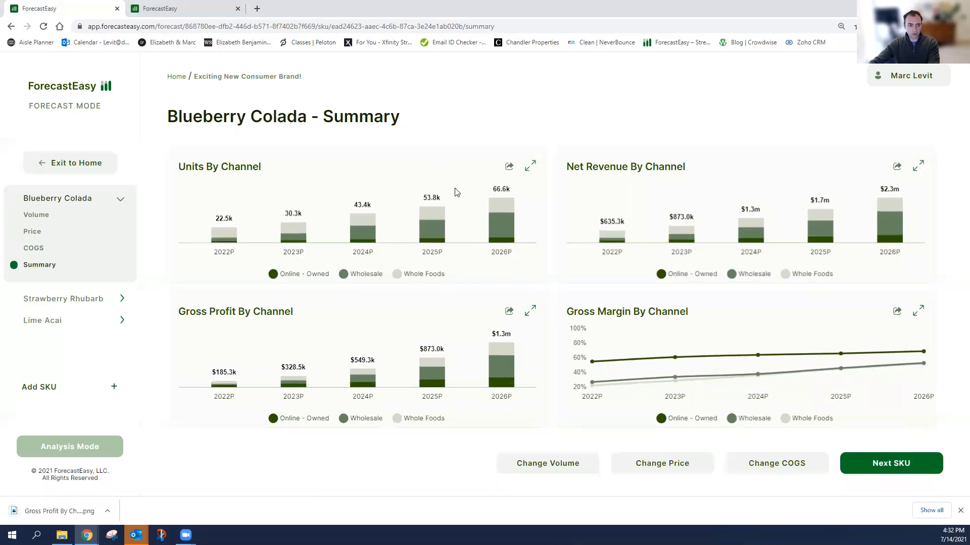
mouse_move(507, 240)
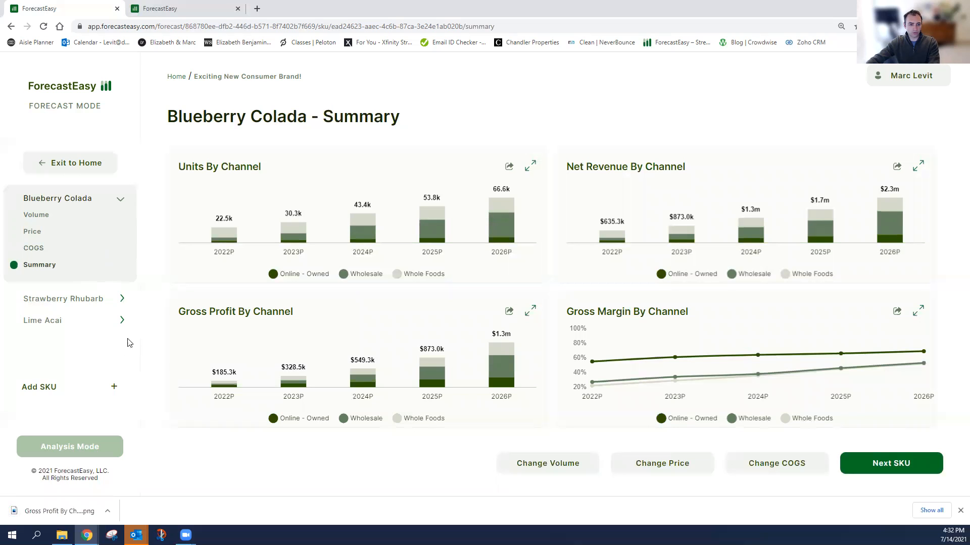
Step: Switch to the other open forecast, named ForecastEasy, and view the volume sheet of Harold's High Rye Bourbon
key(ctrl+Tab)
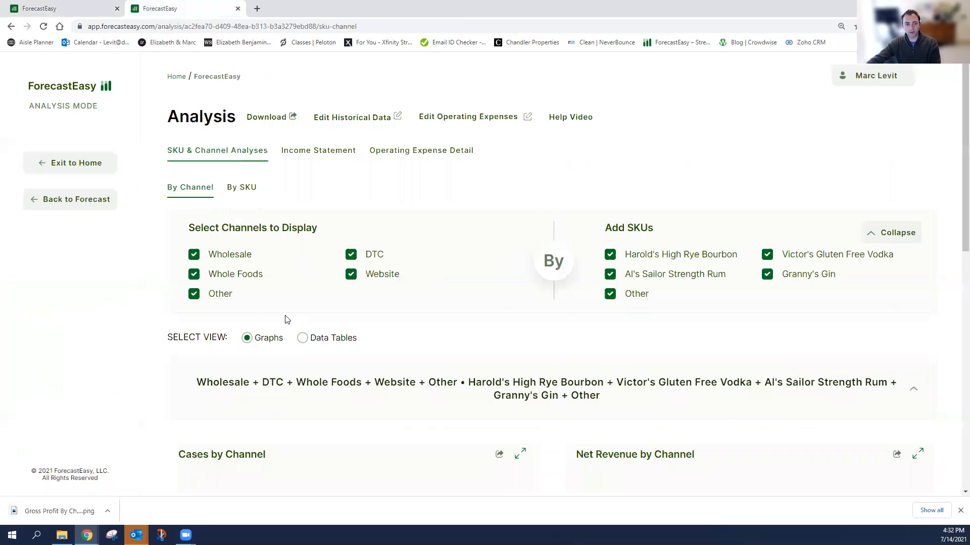
click(95, 204)
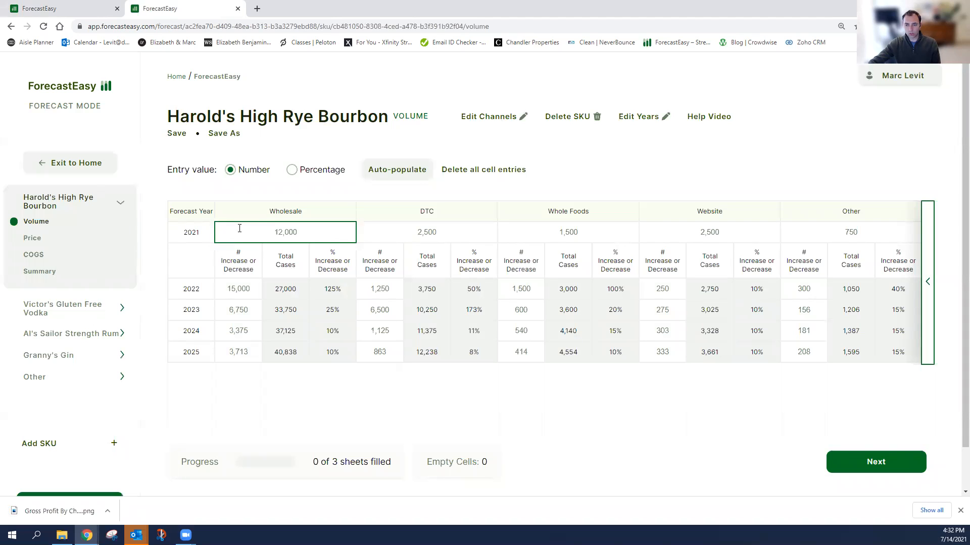
scroll(686, 395, down, 1)
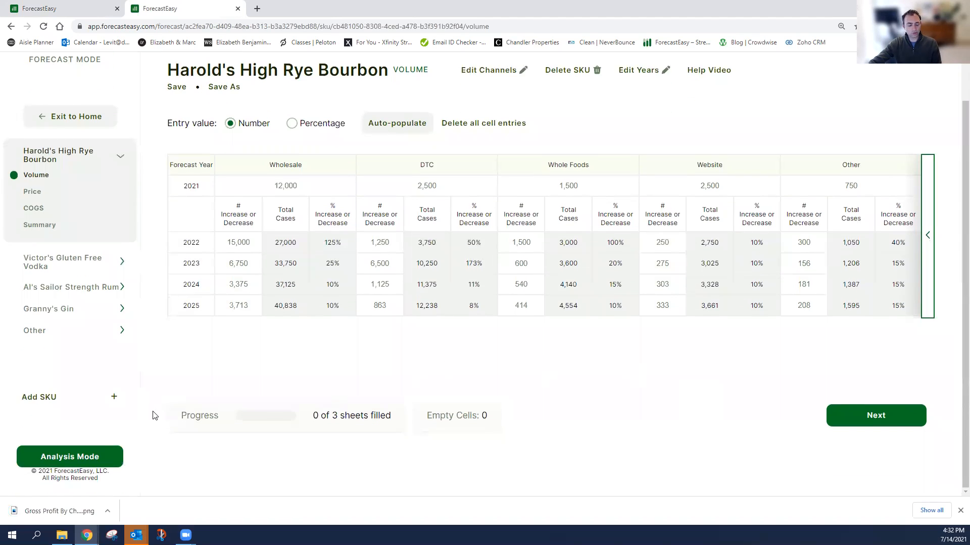
Step: Open the forecast's analysis mode and examine the cases, net revenue, gross profit and gross margin charts by channel
click(107, 457)
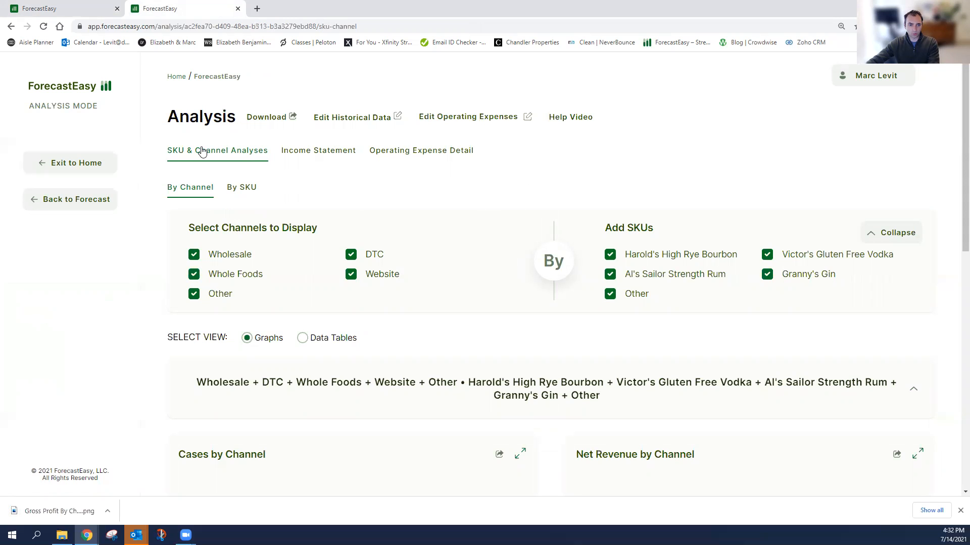
scroll(614, 241, down, 5)
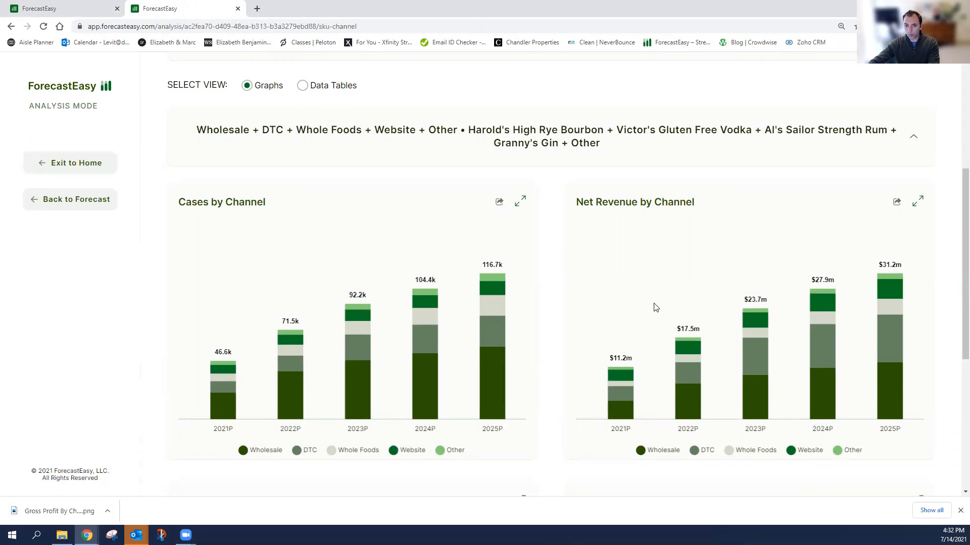
scroll(562, 336, down, 6)
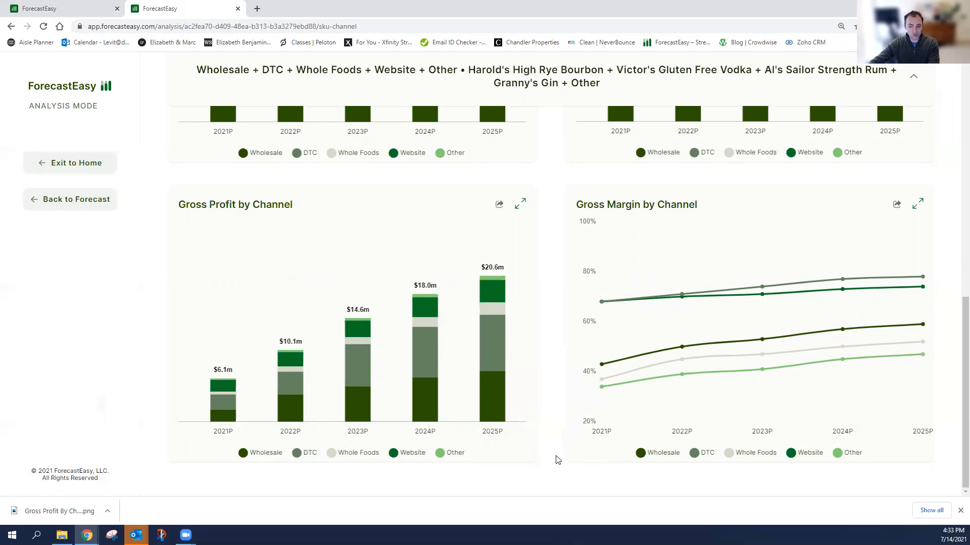
Step: Switch the channel analysis to the by-SKU breakdown and examine its gross profit and gross margin charts
scroll(554, 447, up, 6)
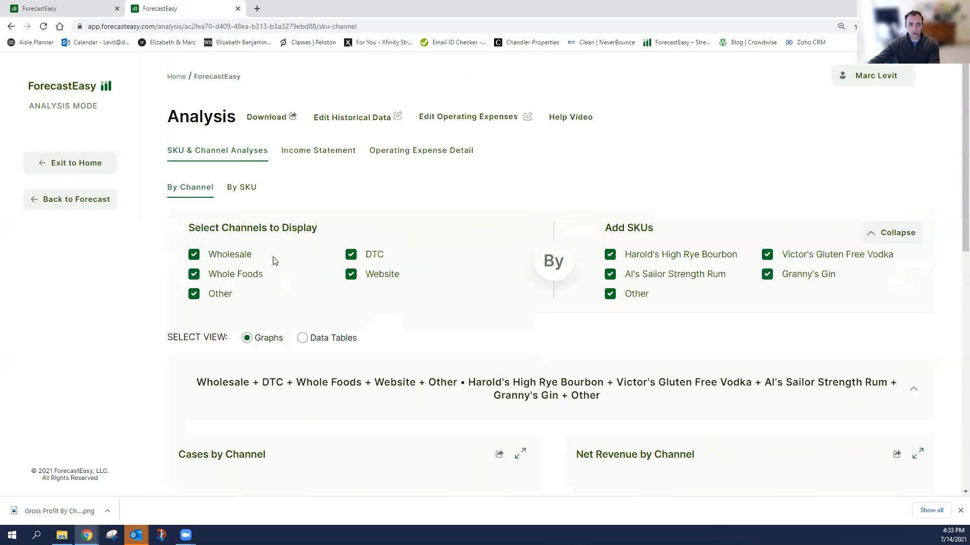
click(247, 189)
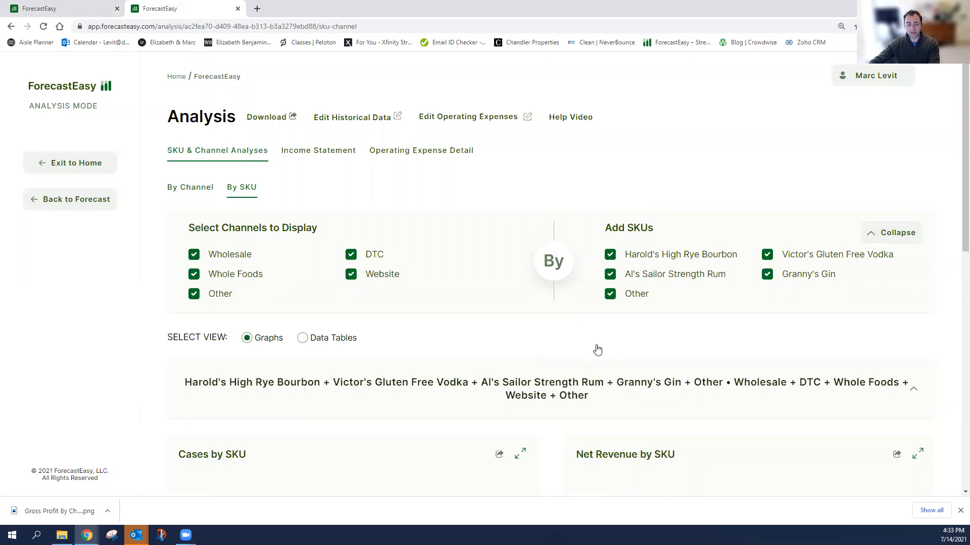
scroll(597, 349, down, 10)
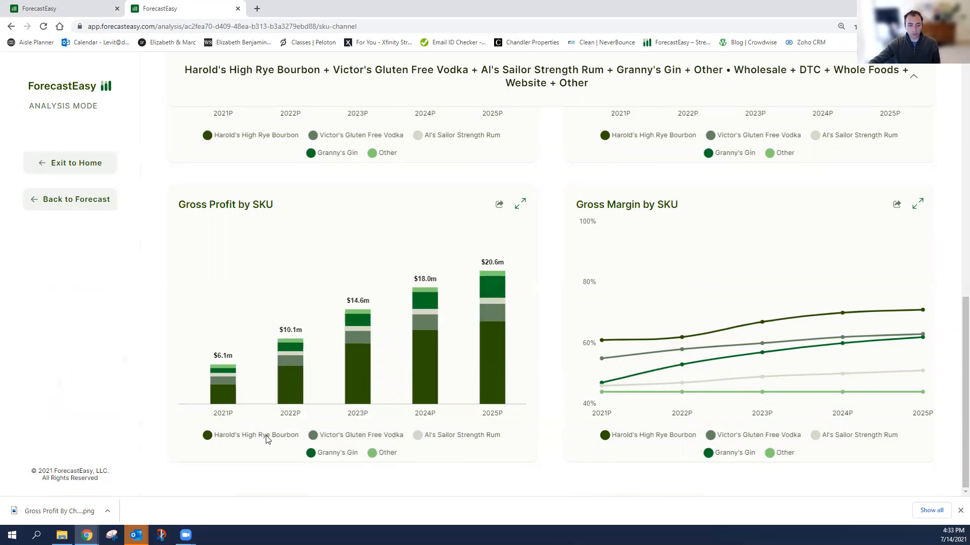
mouse_move(500, 370)
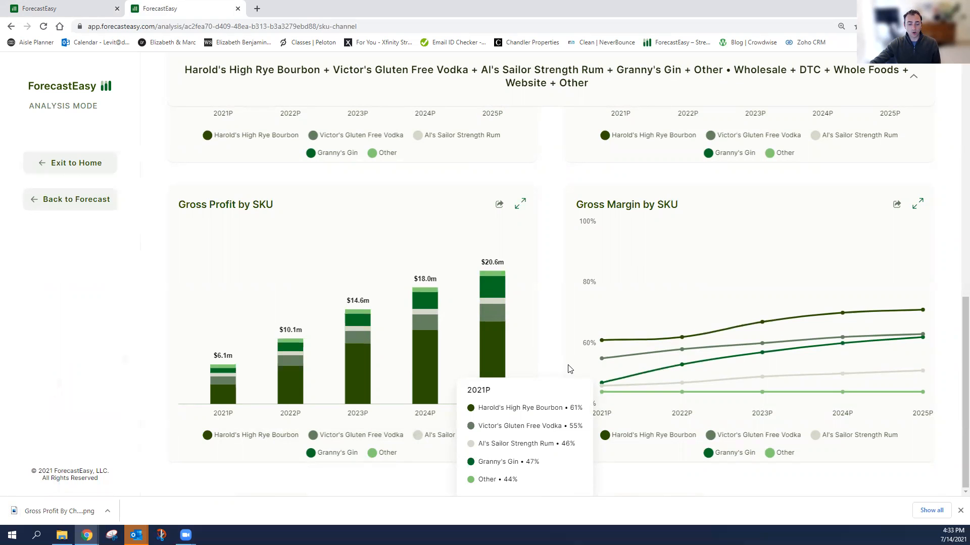
Step: Limit the by-SKU charts to the Wholesale and Whole Foods channels, excluding Granny's Gin and Other from the SKUs
scroll(570, 369, up, 10)
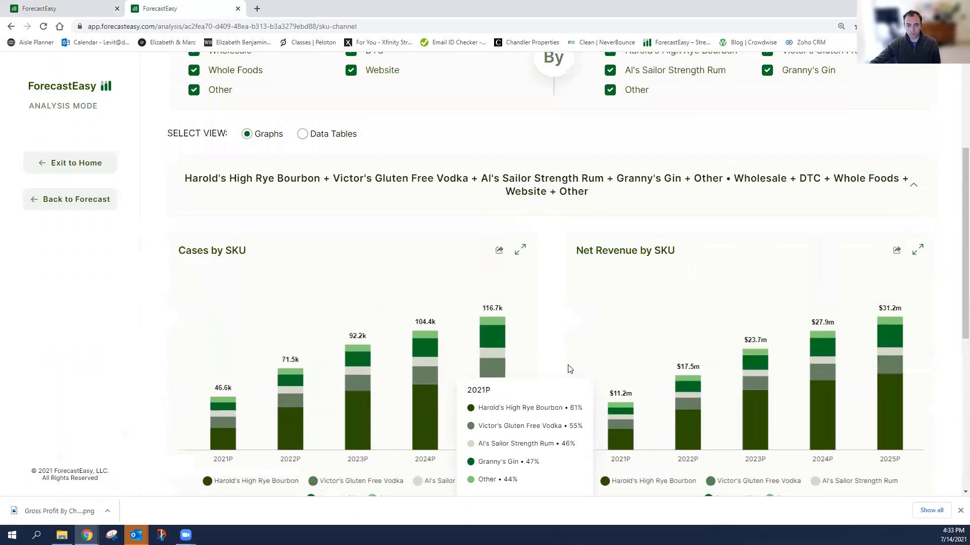
click(351, 178)
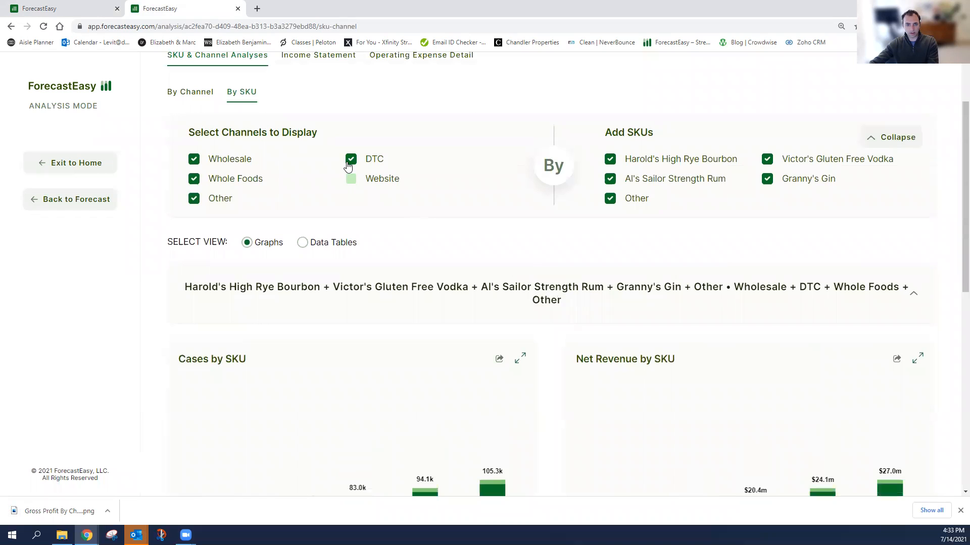
click(351, 158)
click(194, 198)
click(634, 199)
click(768, 180)
scroll(754, 227, down, 2)
scroll(716, 244, down, 2)
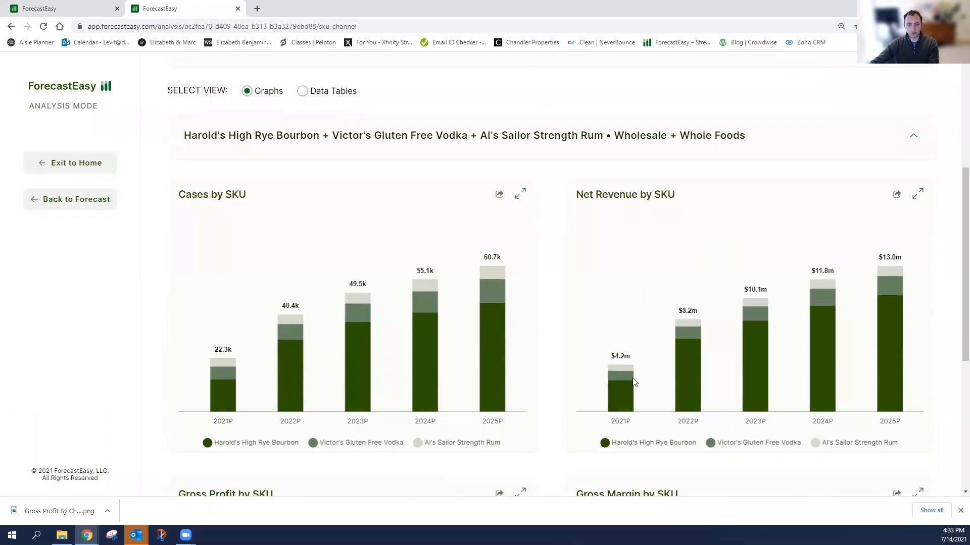
Step: Download the Net Revenue by SKU chart as an image
mouse_move(782, 331)
click(897, 194)
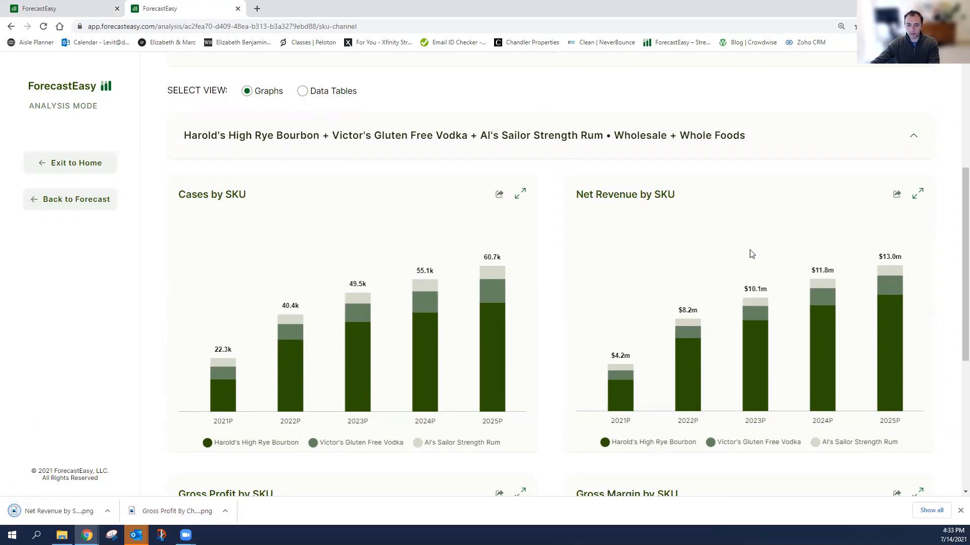
scroll(657, 267, down, 5)
scroll(631, 277, up, 8)
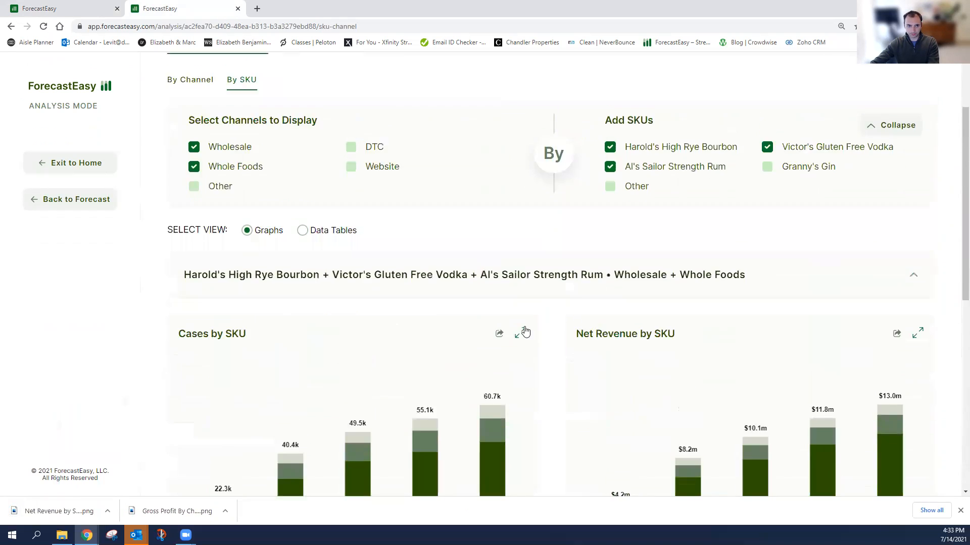
Step: Show the annual income statement as data tables and examine the rows from Total Cases to Total Gross Margin
scroll(525, 332, up, 2)
click(321, 151)
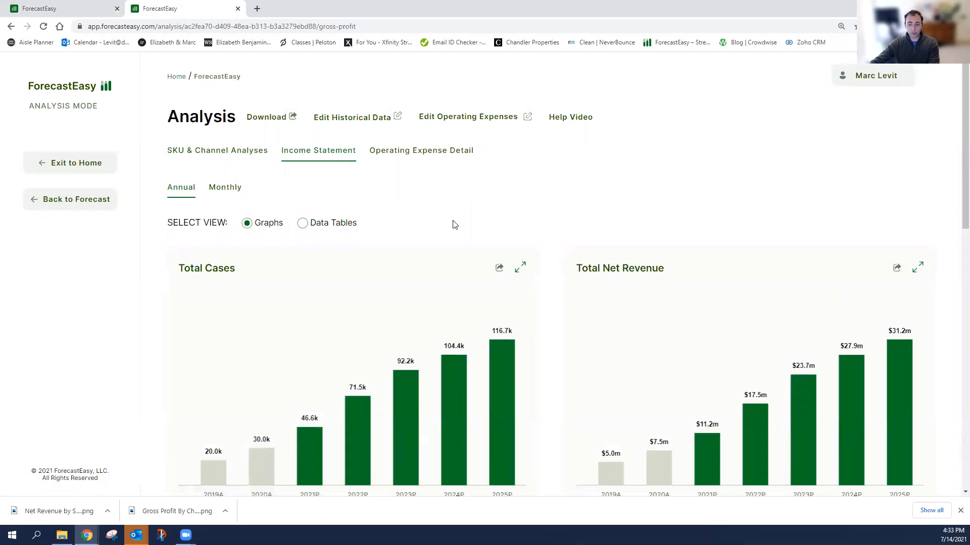
scroll(457, 224, down, 2)
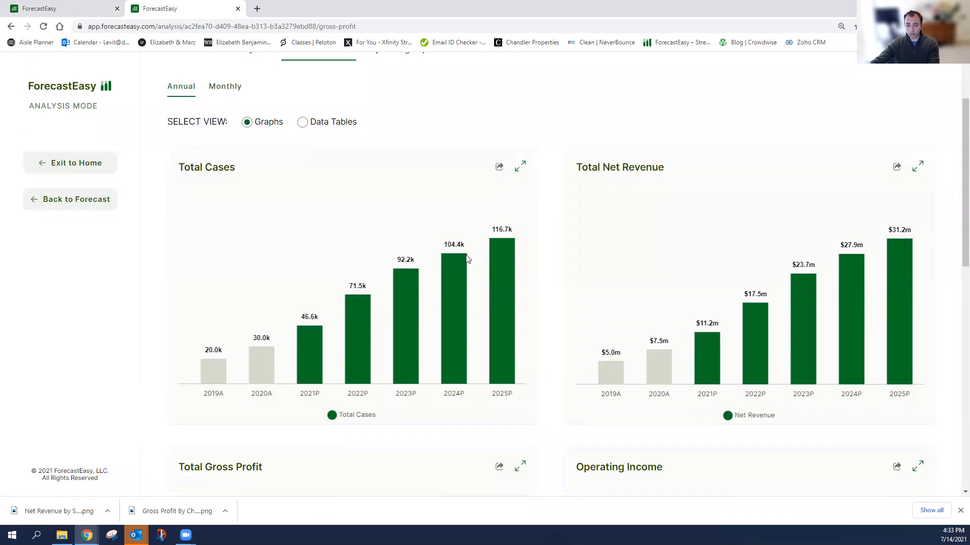
click(326, 124)
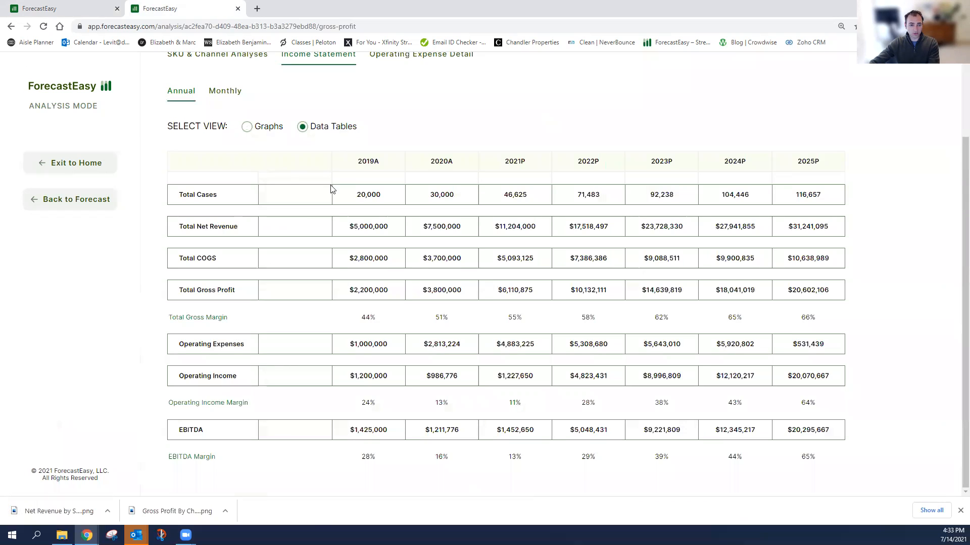
drag(173, 195, 819, 320)
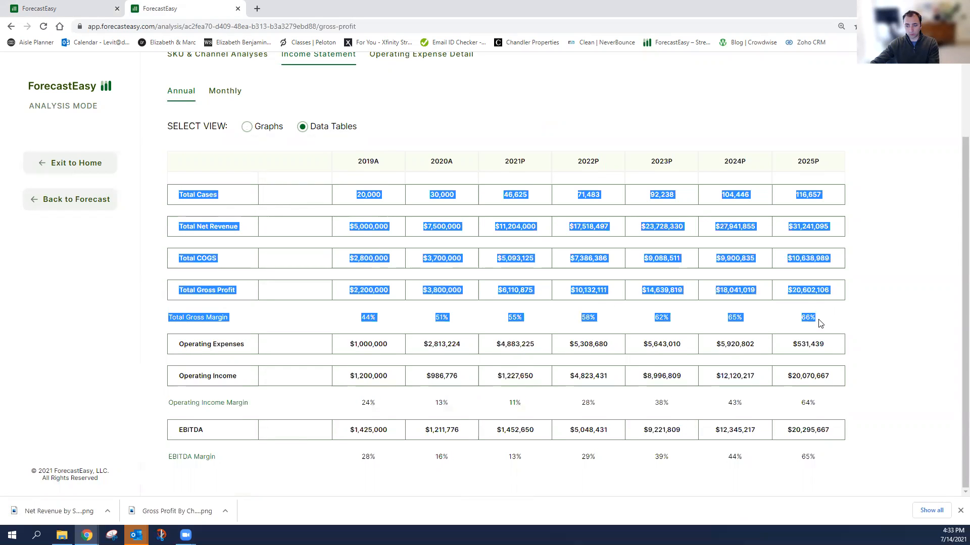
click(829, 336)
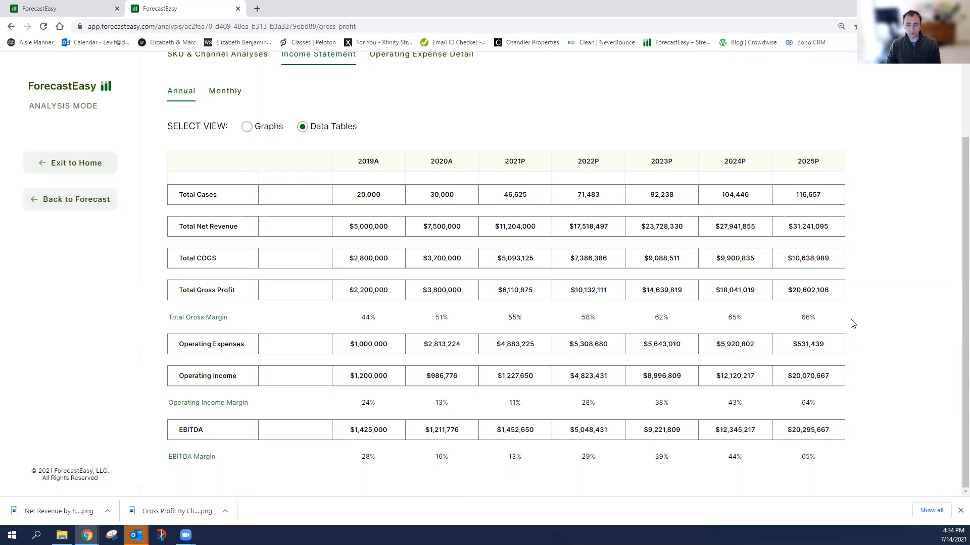
Step: Download the analysis as an Excel workbook and review the Operating Expenses row of the annual income statement
scroll(555, 218, up, 2)
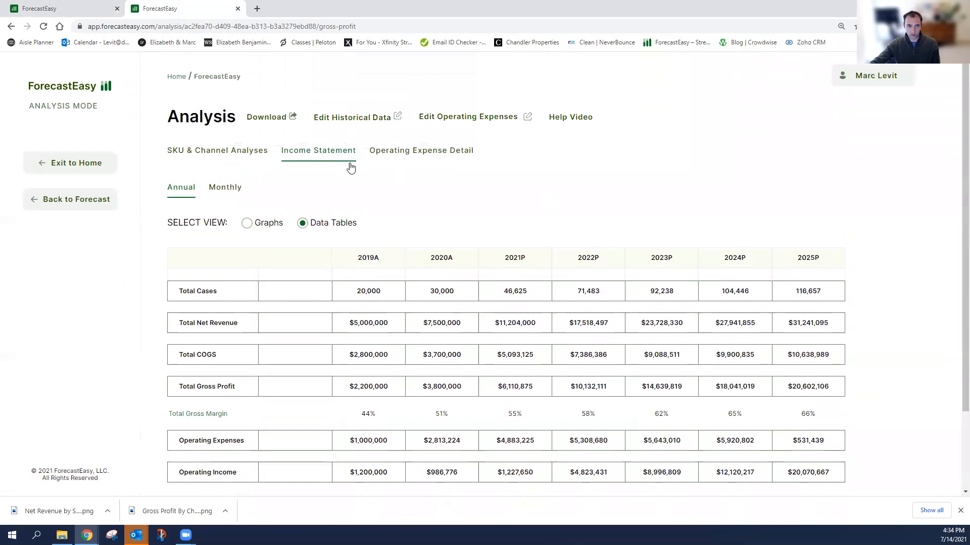
click(280, 119)
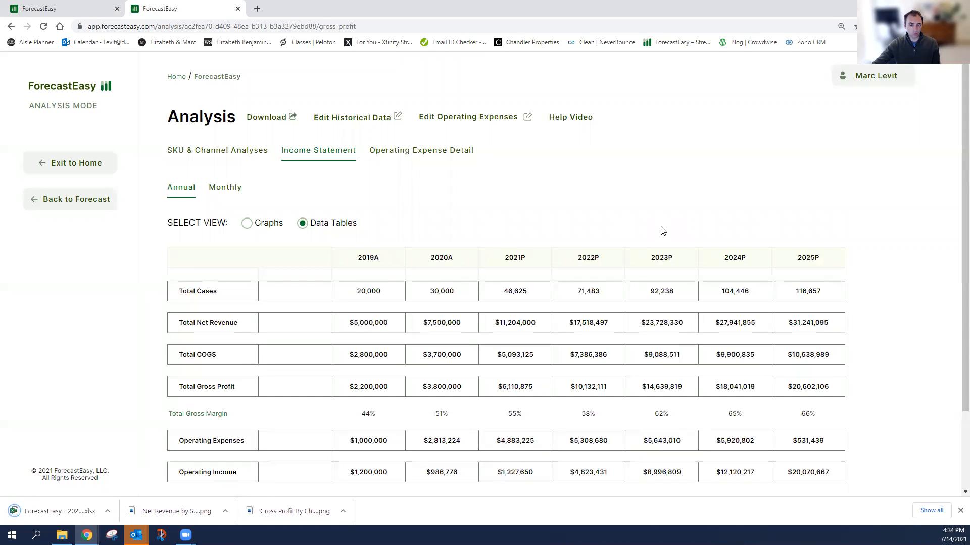
scroll(656, 253, down, 2)
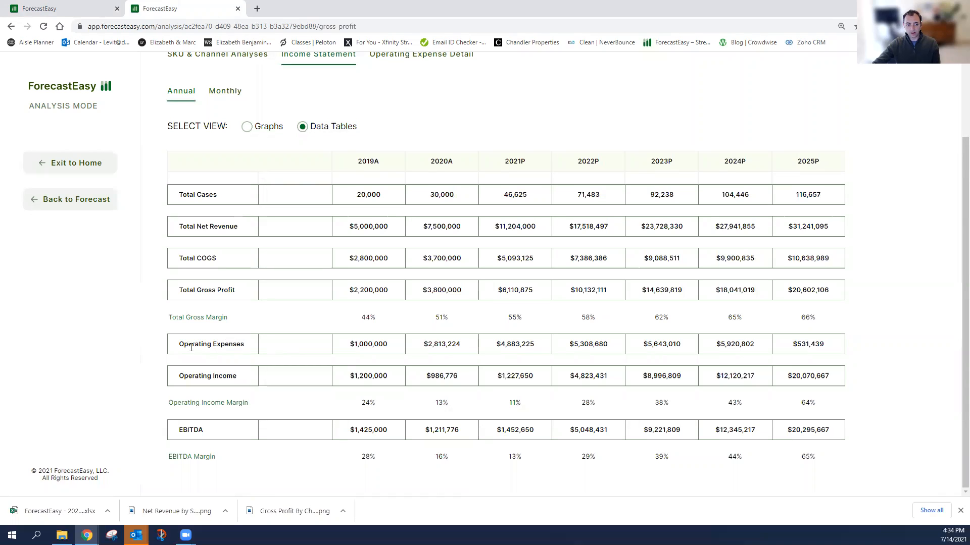
drag(184, 345, 832, 354)
click(869, 339)
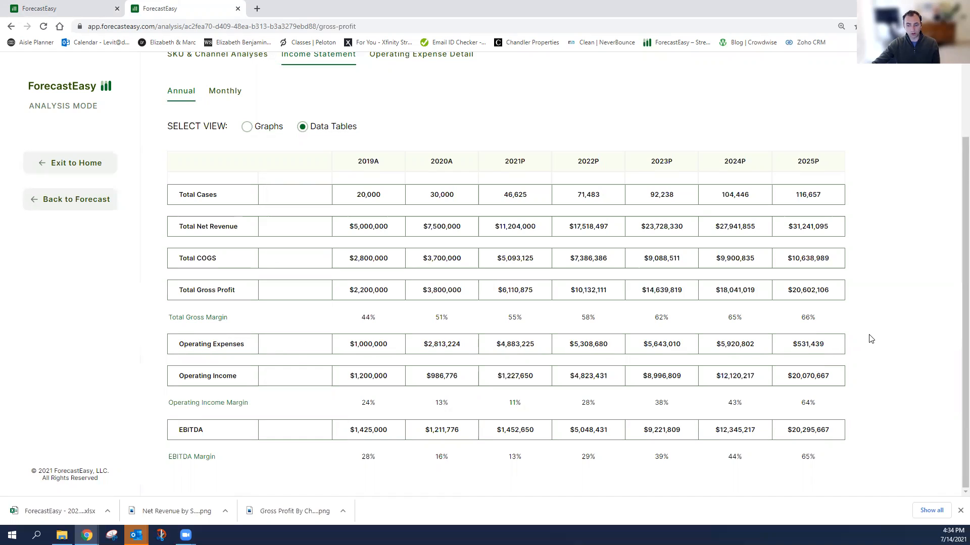